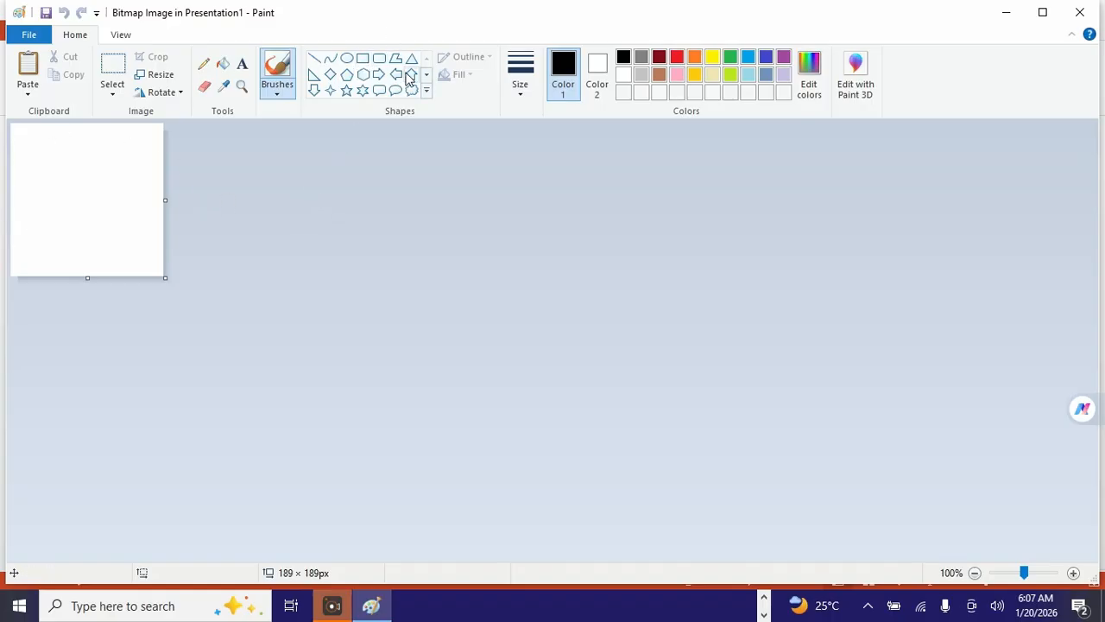
Draw a cloud thought-bubble callout about 164 × 111 px across the upper part of the blank bitmap canvas.
left_click(426, 90)
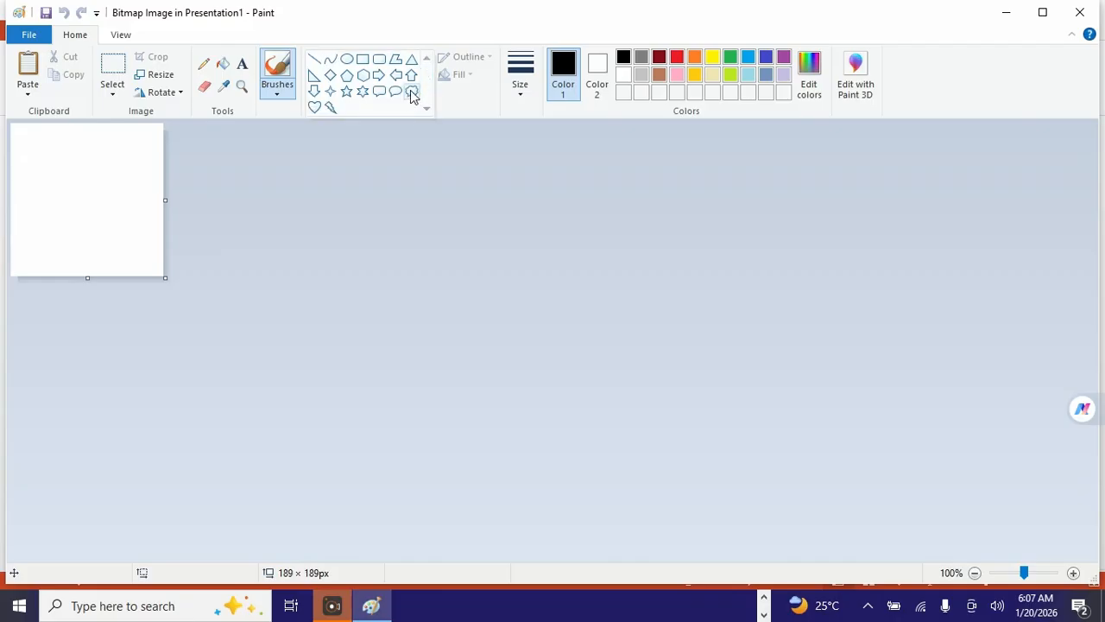
left_click(412, 92)
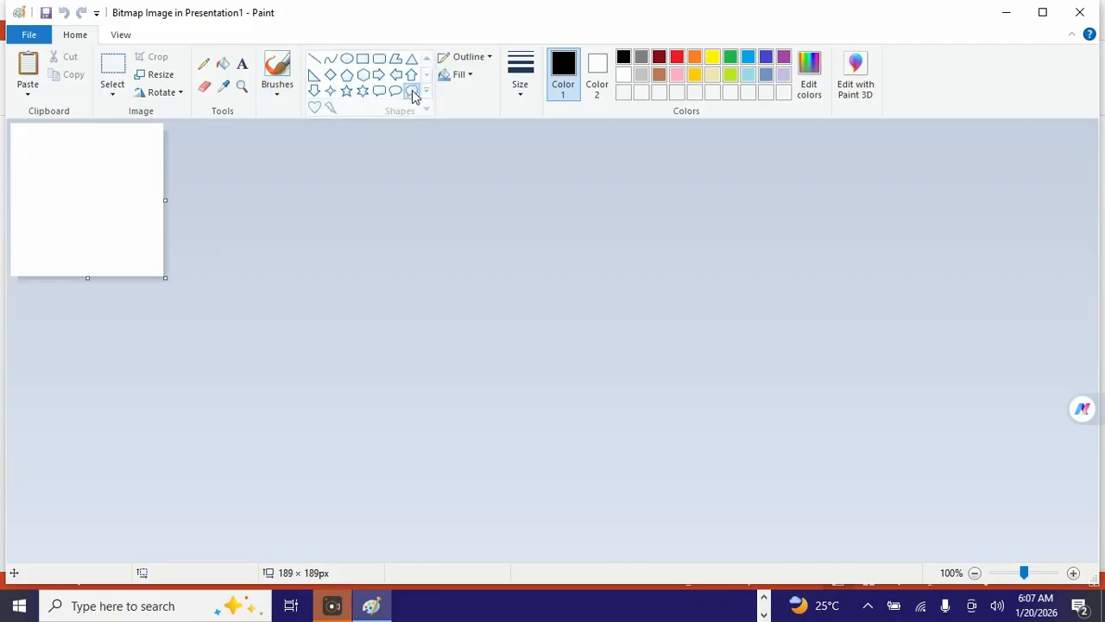
left_click_drag(28, 130, 160, 218)
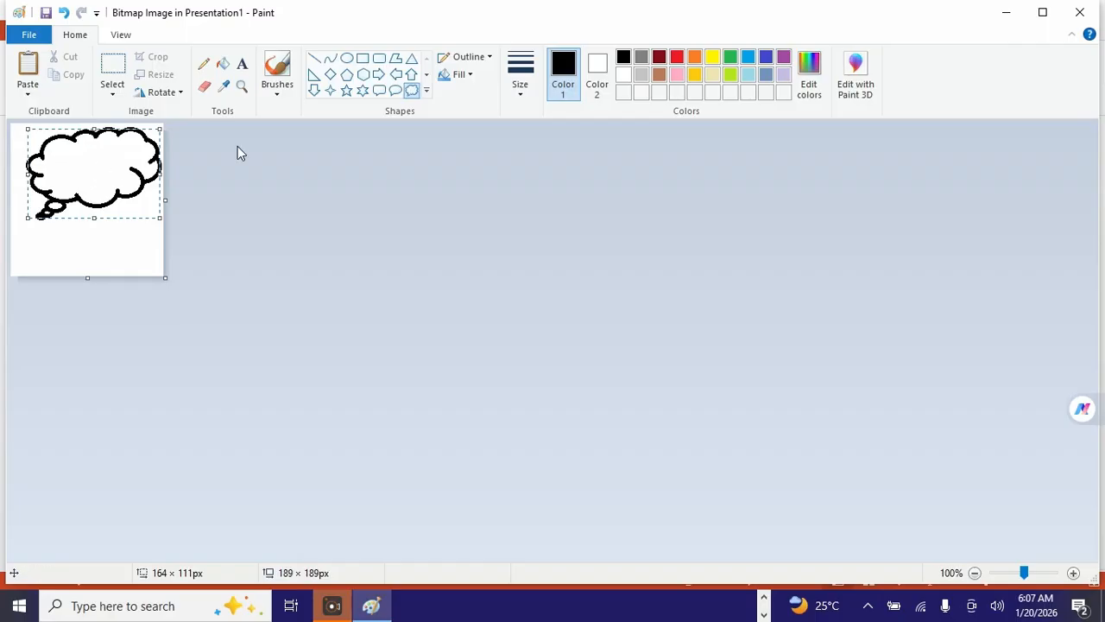
Recolour the cloud callout's outline light blue and close the bitmap editor to return to the PowerPoint slide.
left_click(681, 56)
left_click(682, 55)
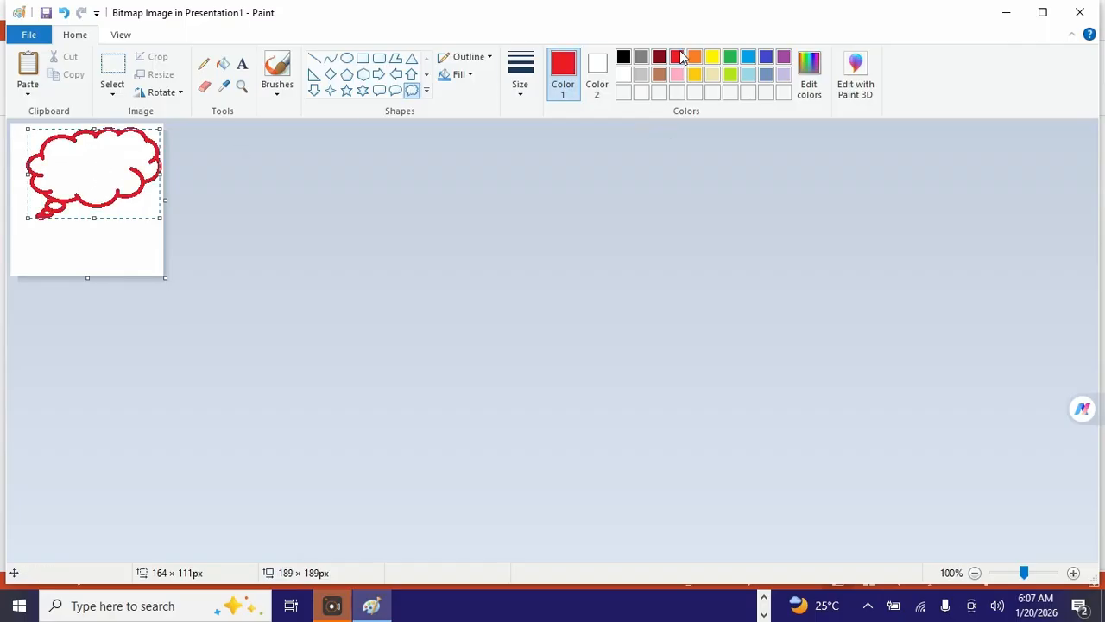
left_click(747, 57)
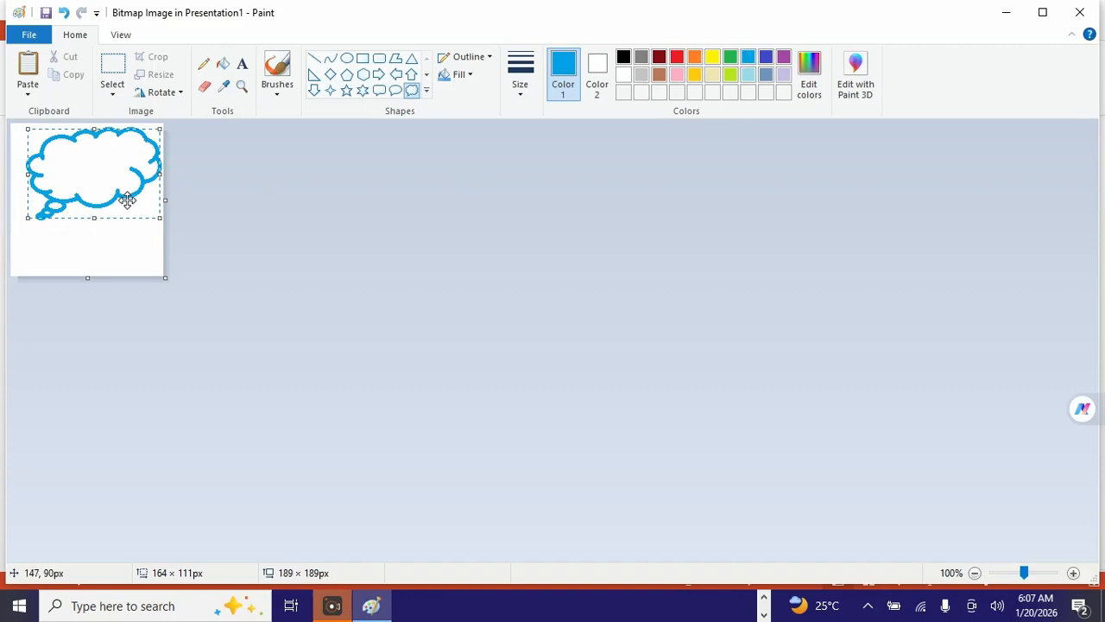
left_click(1085, 14)
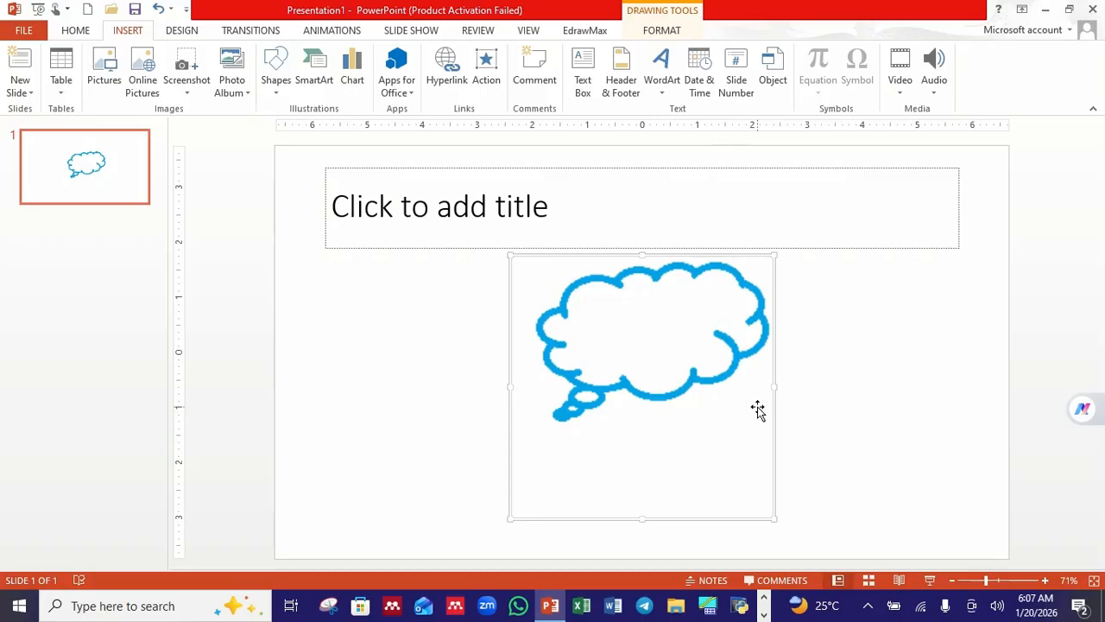
Add a new slide after slide 1 and insert a new Bitmap Image object on it.
right_click(74, 232)
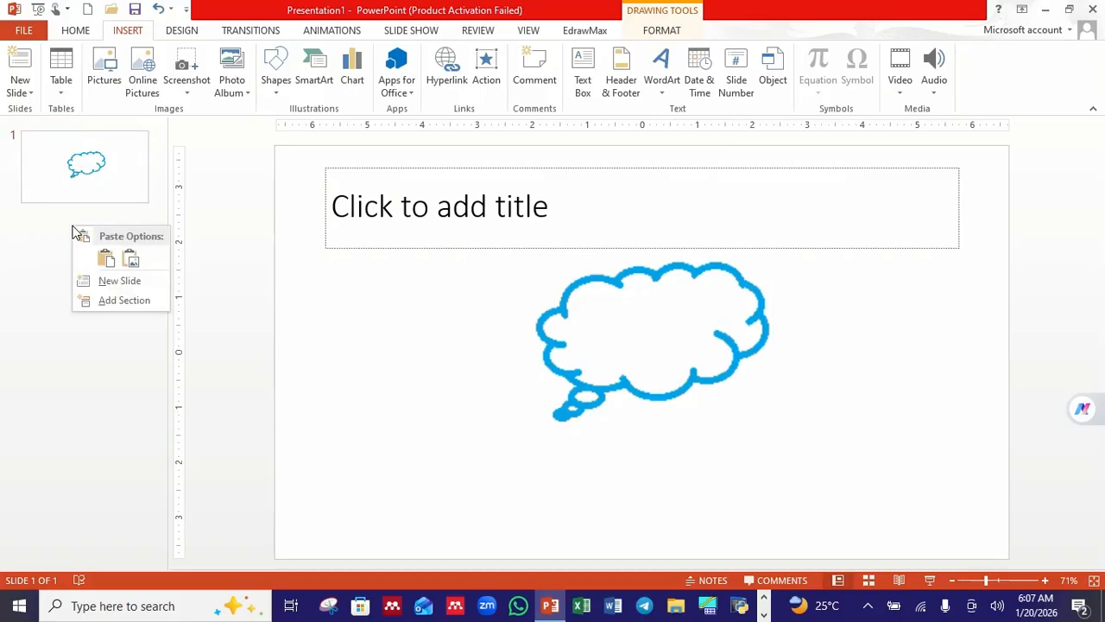
left_click(108, 279)
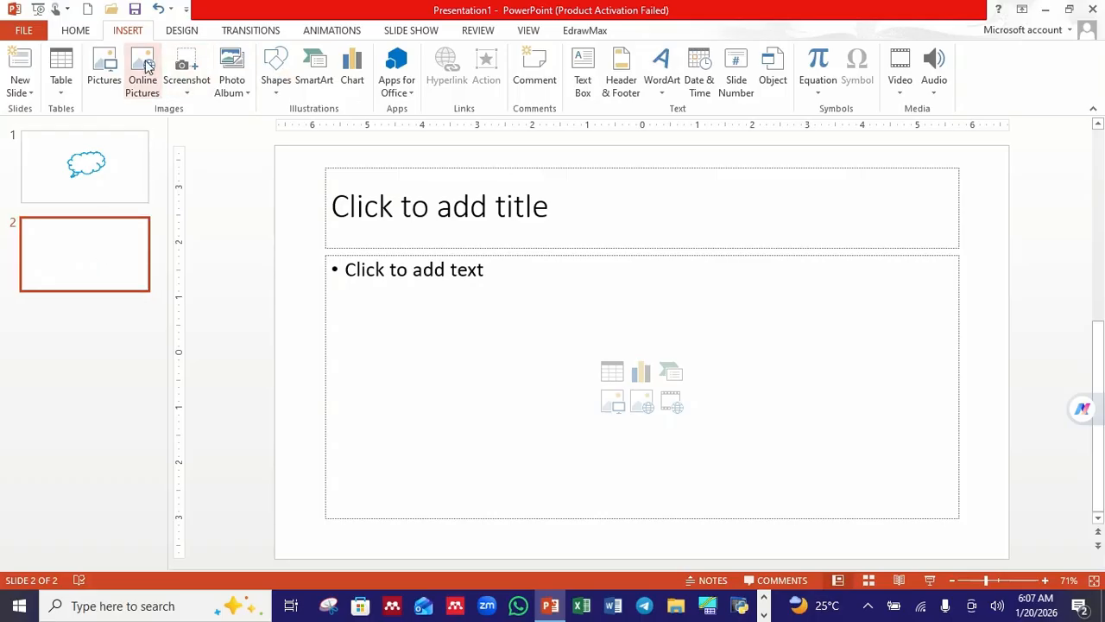
left_click(772, 82)
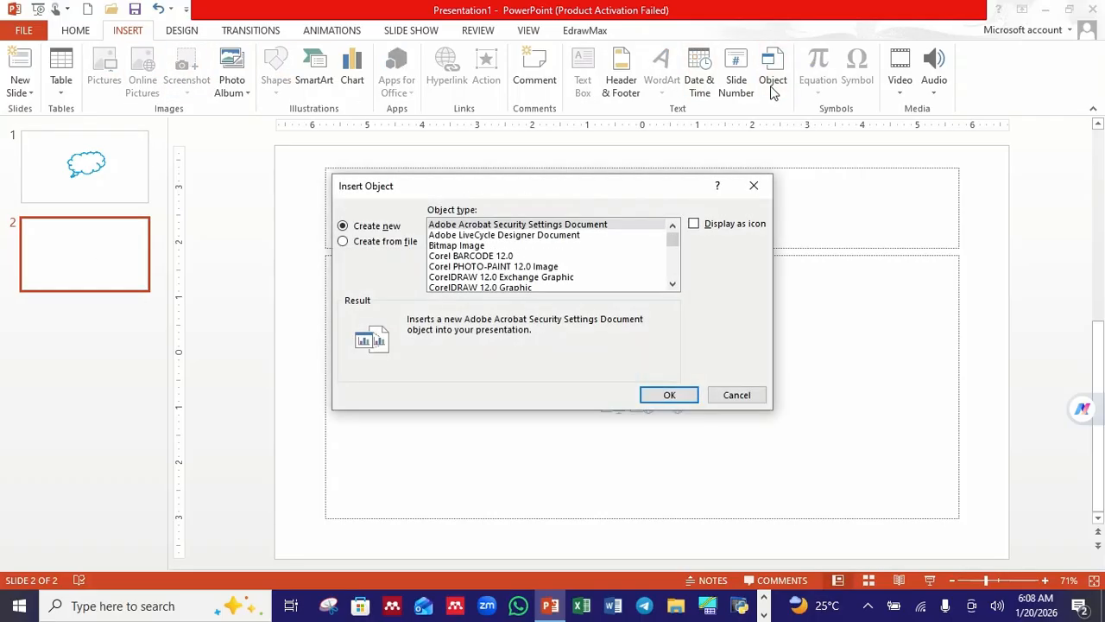
left_click(449, 247)
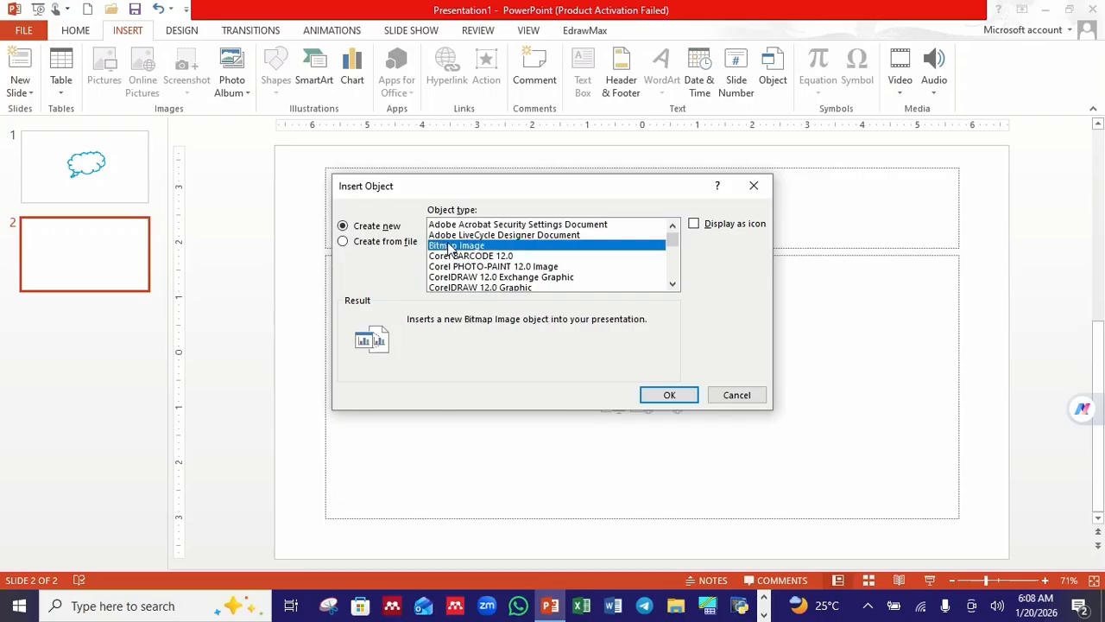
left_click(670, 396)
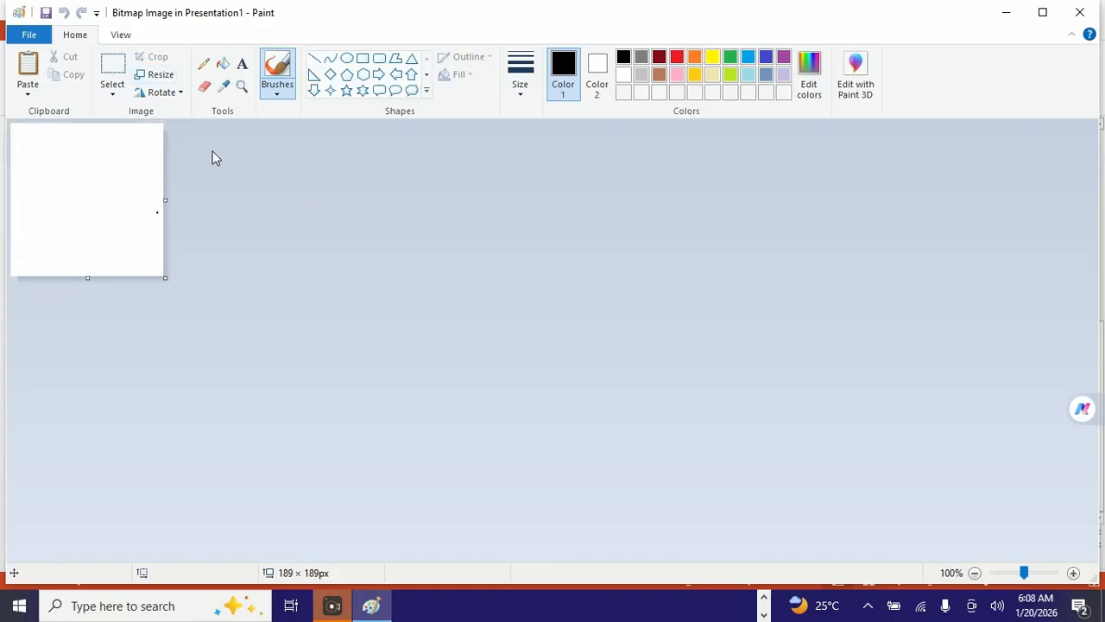
Scribble black freehand lettering across the bitmap with the Pencil, and move the finished drawing slightly up and left on slide 2.
left_click(204, 67)
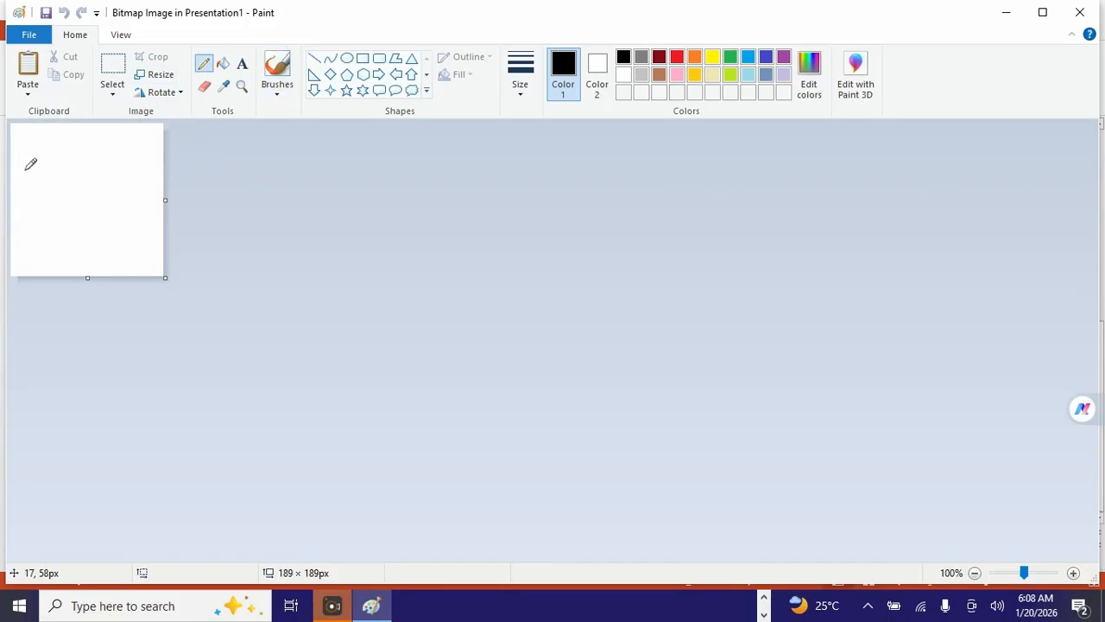
mouse_move(24, 177)
left_mouse_down()
mouse_move(21, 205)
mouse_move(27, 159)
mouse_move(47, 184)
mouse_move(46, 161)
mouse_move(50, 190)
mouse_move(69, 203)
mouse_move(75, 155)
mouse_move(85, 170)
left_mouse_up()
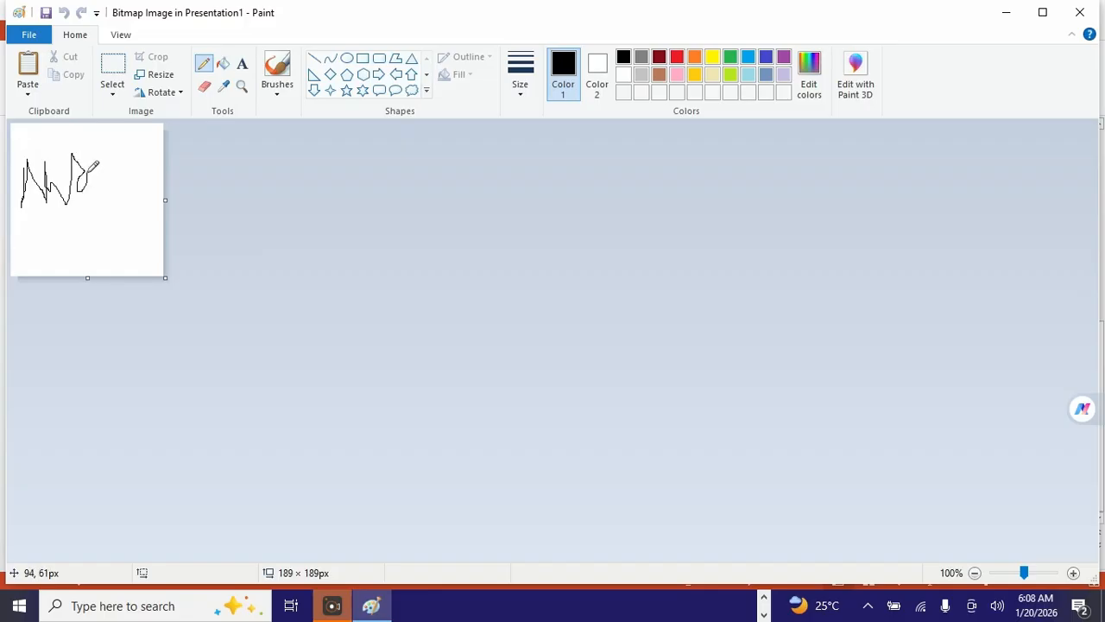
mouse_move(100, 191)
left_mouse_down()
mouse_move(109, 153)
mouse_move(127, 222)
mouse_move(103, 229)
mouse_move(112, 216)
mouse_move(27, 162)
mouse_move(49, 155)
mouse_move(50, 171)
mouse_move(55, 156)
mouse_move(50, 190)
mouse_move(101, 185)
mouse_move(110, 164)
mouse_move(139, 180)
mouse_move(135, 166)
mouse_move(129, 207)
left_mouse_up()
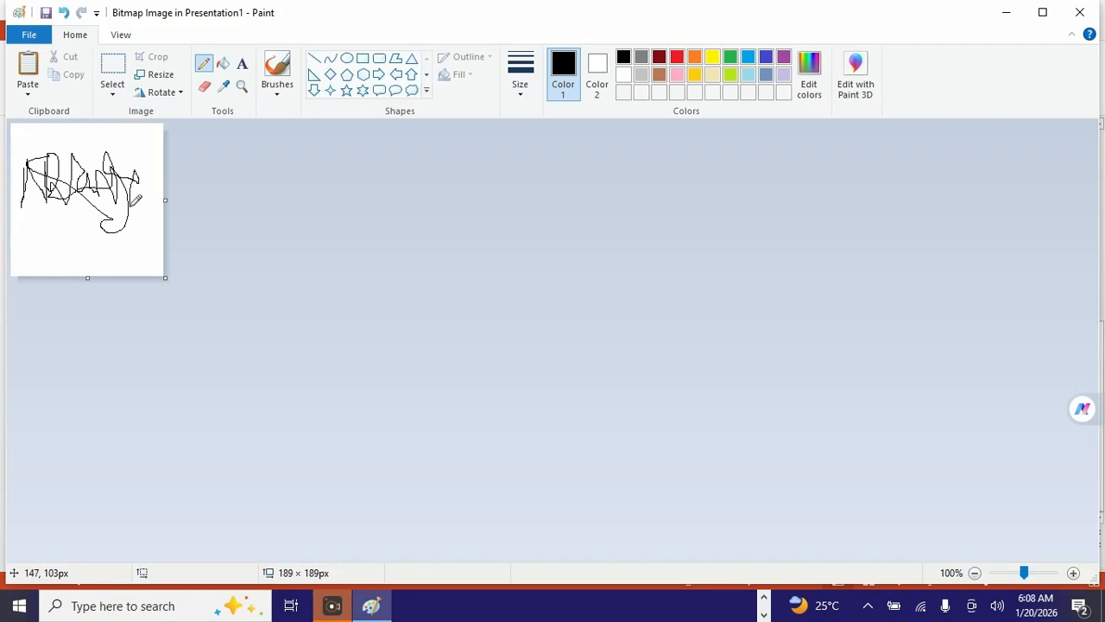
left_click(1079, 12)
left_click_drag(686, 386, 632, 373)
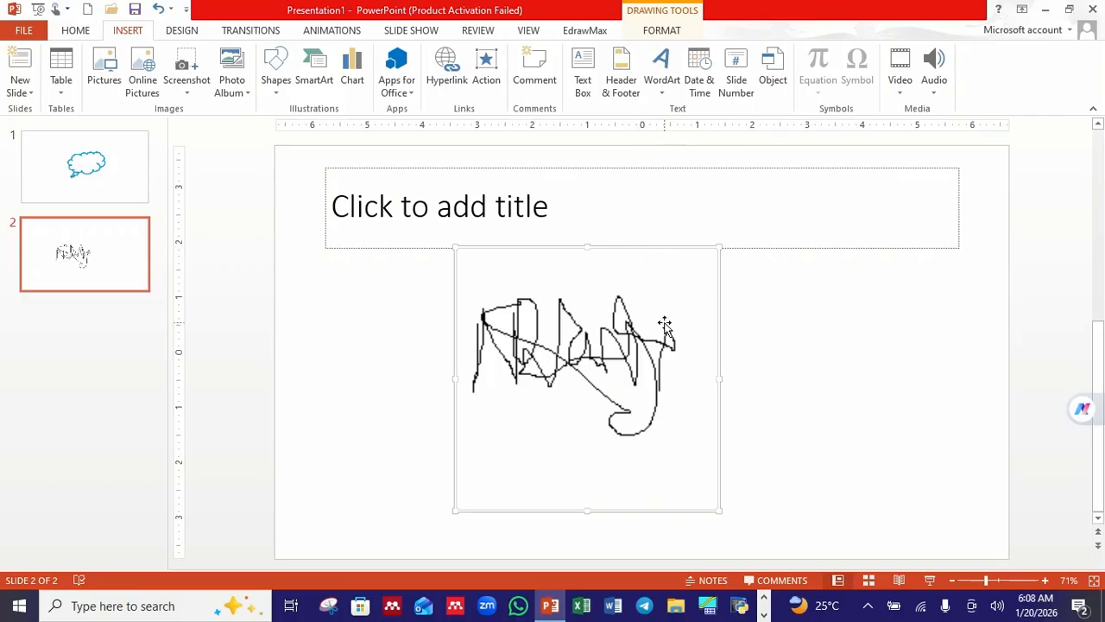
Add a third slide after the scribble slide and insert a new Bitmap Image object on it.
left_click(113, 321)
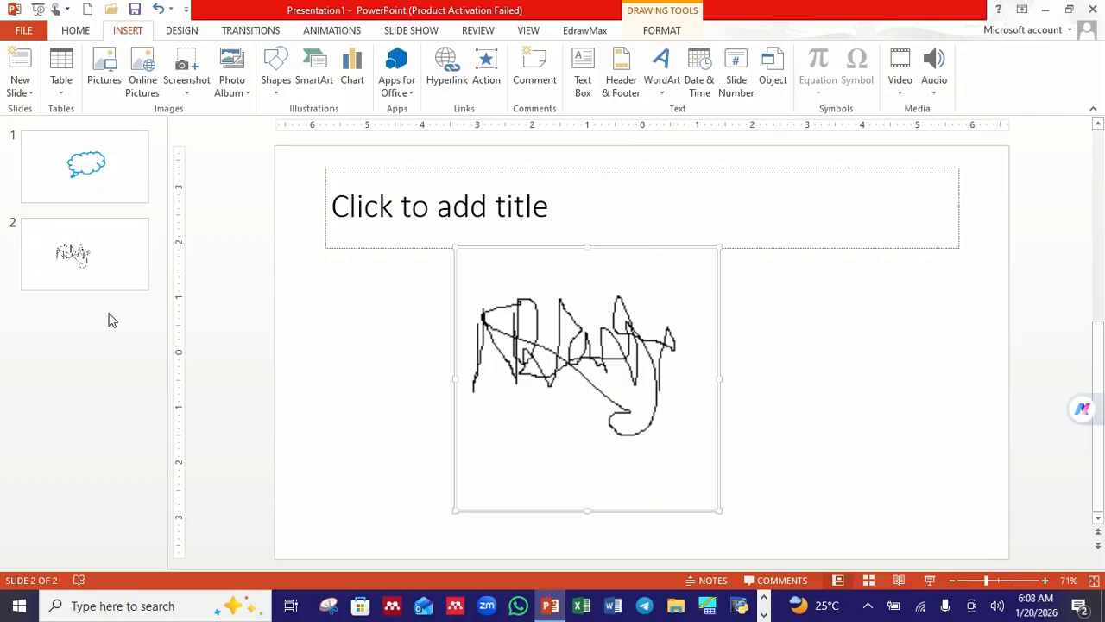
right_click(113, 320)
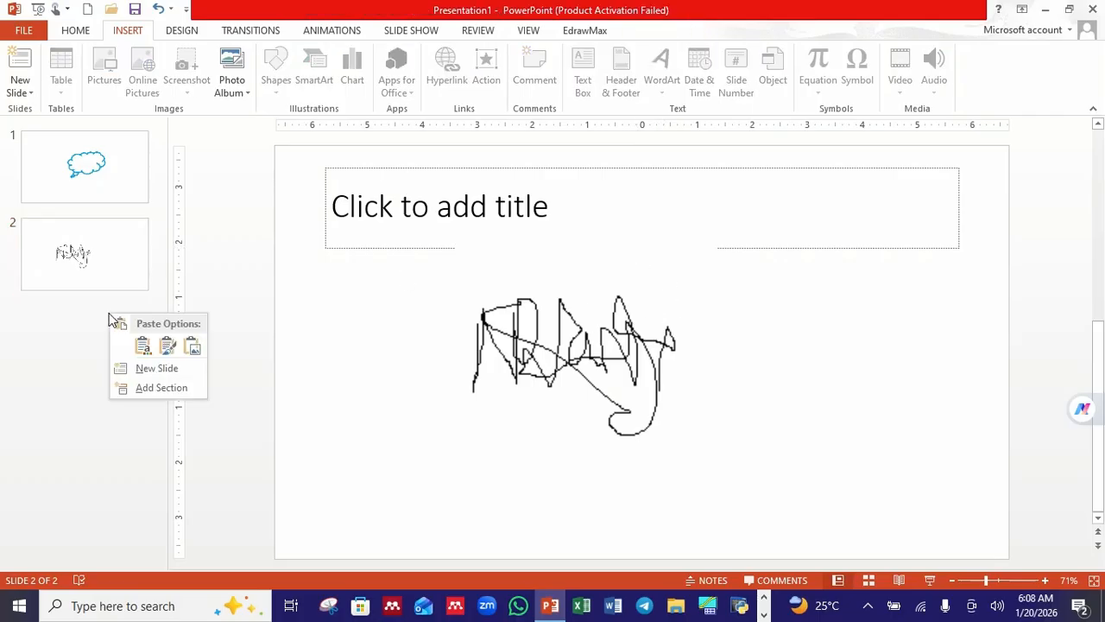
left_click(149, 371)
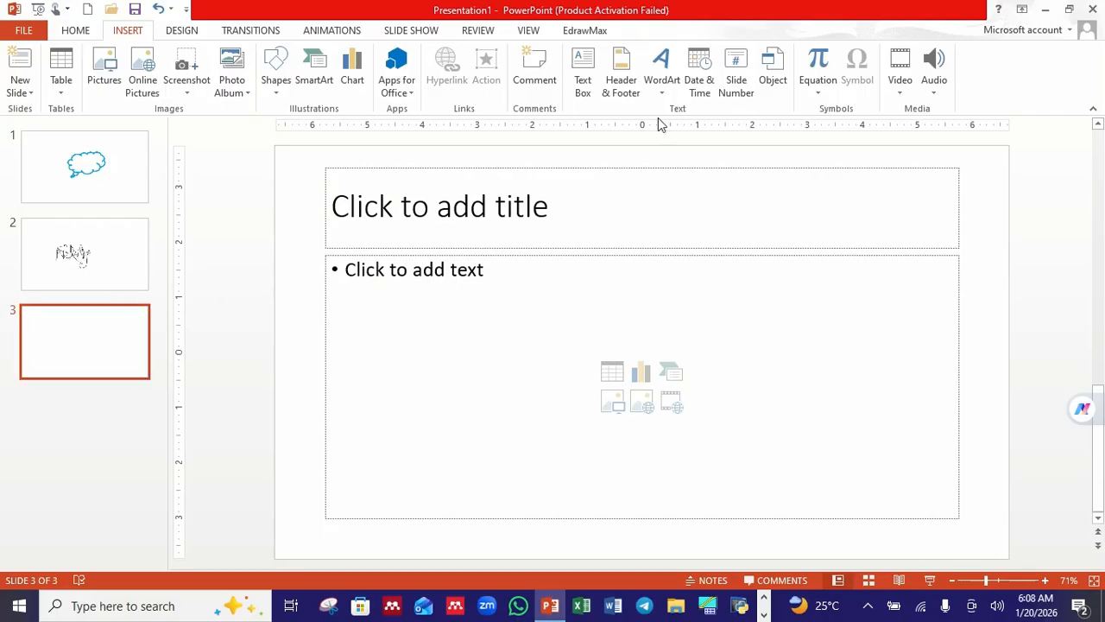
left_click(773, 78)
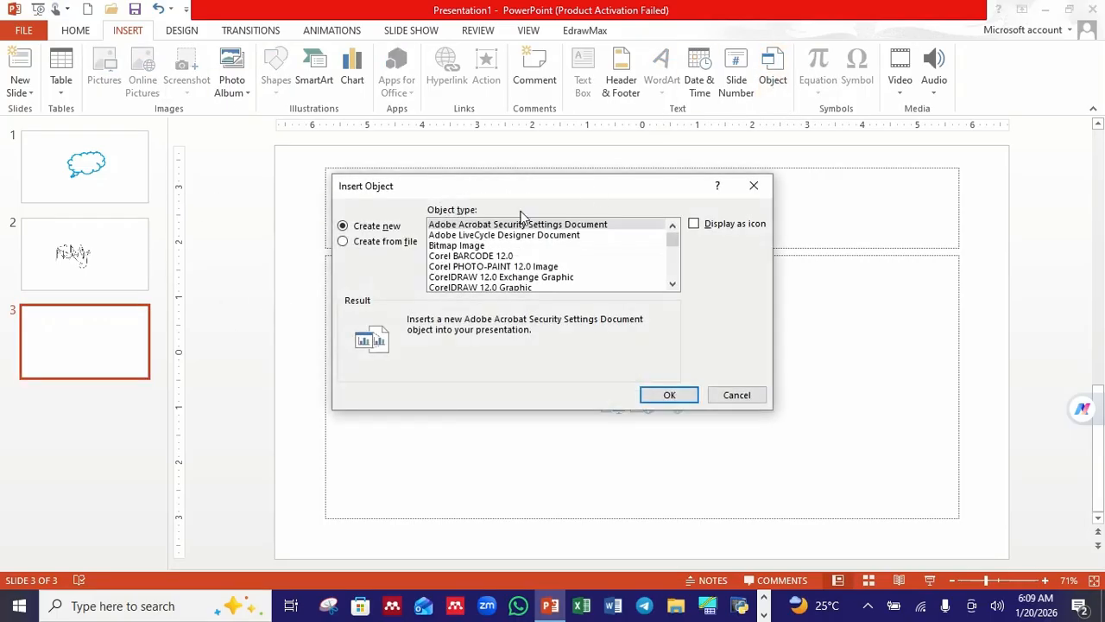
left_click(452, 247)
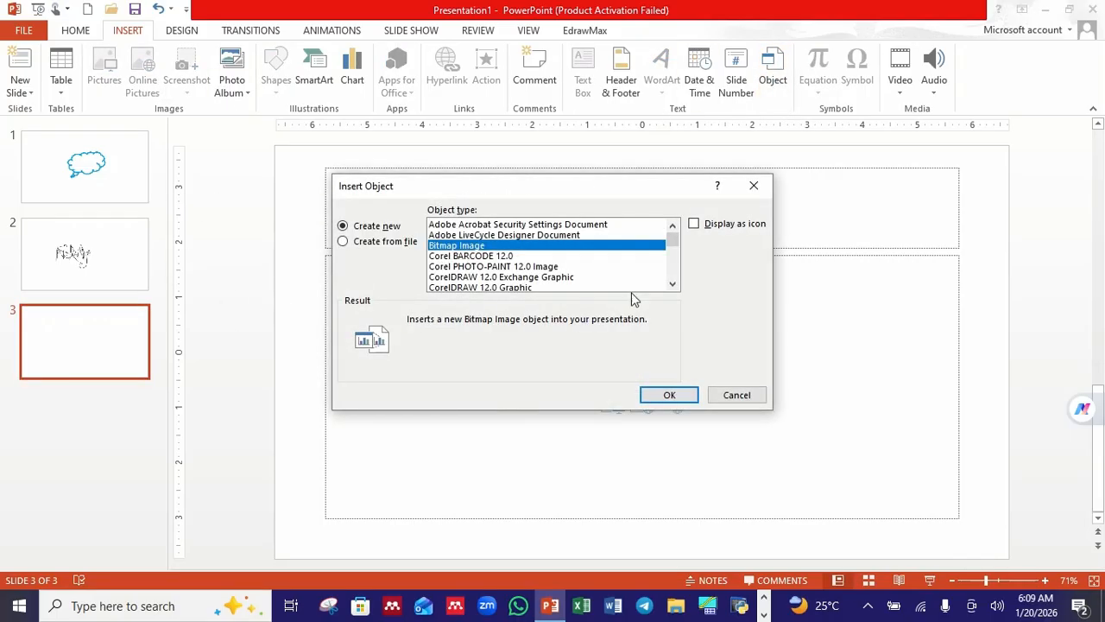
left_click(664, 395)
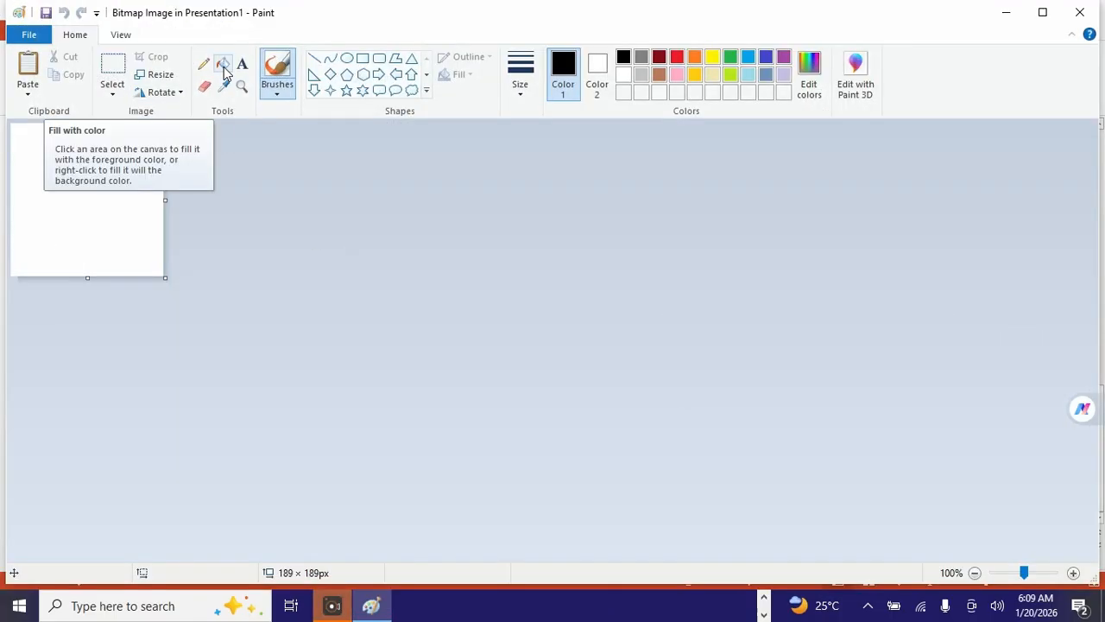
Paint a black freehand loop with a crossing diagonal stroke in the middle of the canvas using the standard brush.
left_click(381, 60)
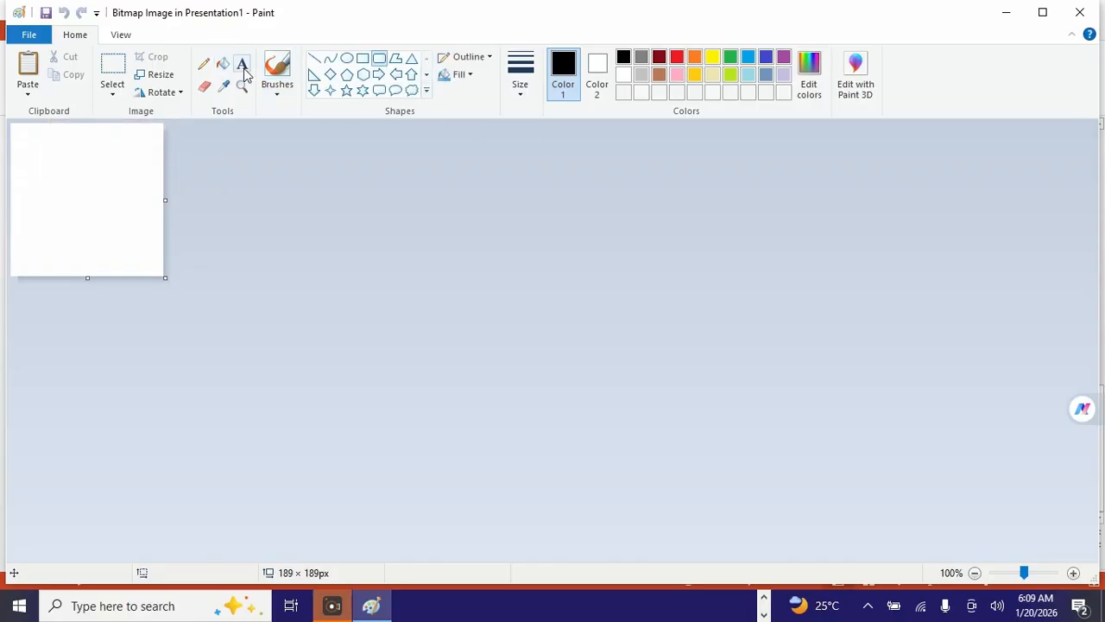
left_click(278, 96)
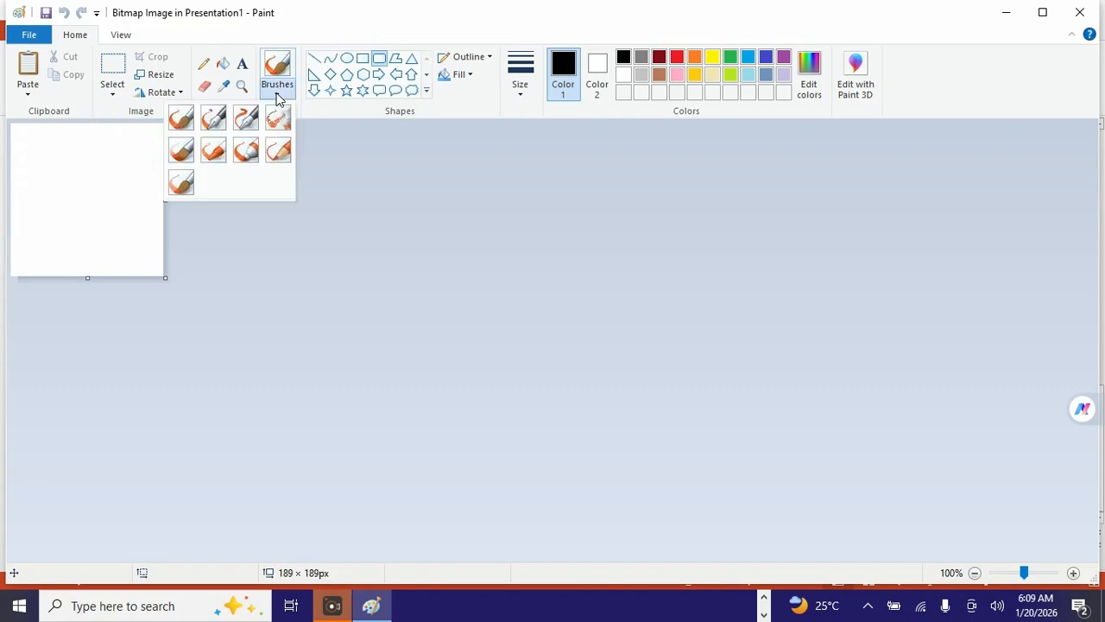
left_click(181, 125)
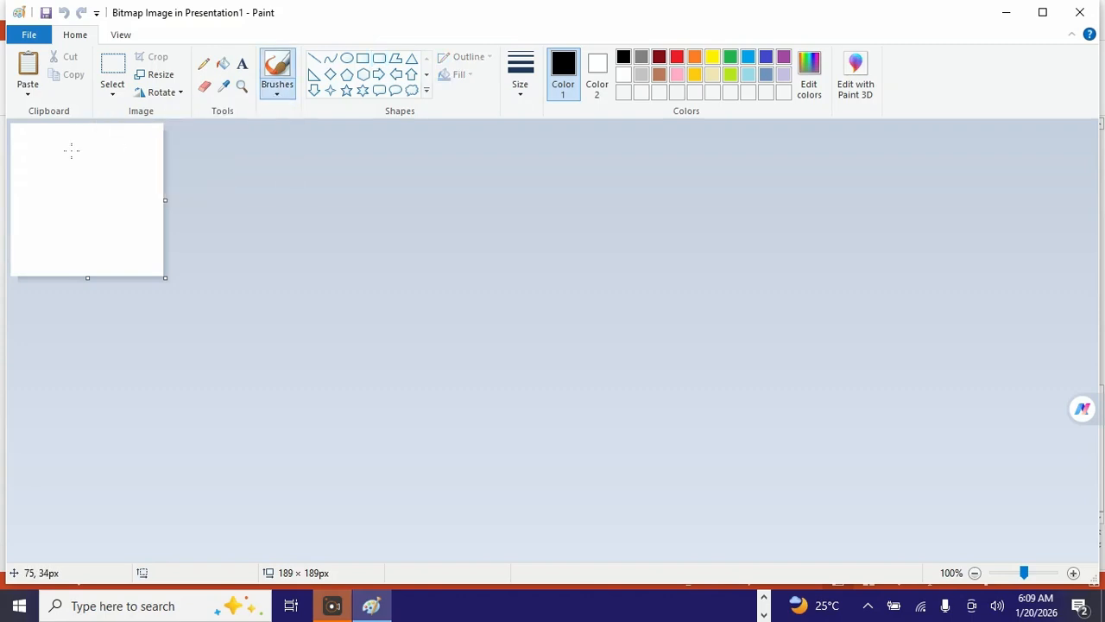
mouse_move(70, 151)
left_mouse_down()
mouse_move(111, 216)
mouse_move(57, 211)
mouse_move(74, 172)
mouse_move(114, 172)
left_mouse_up()
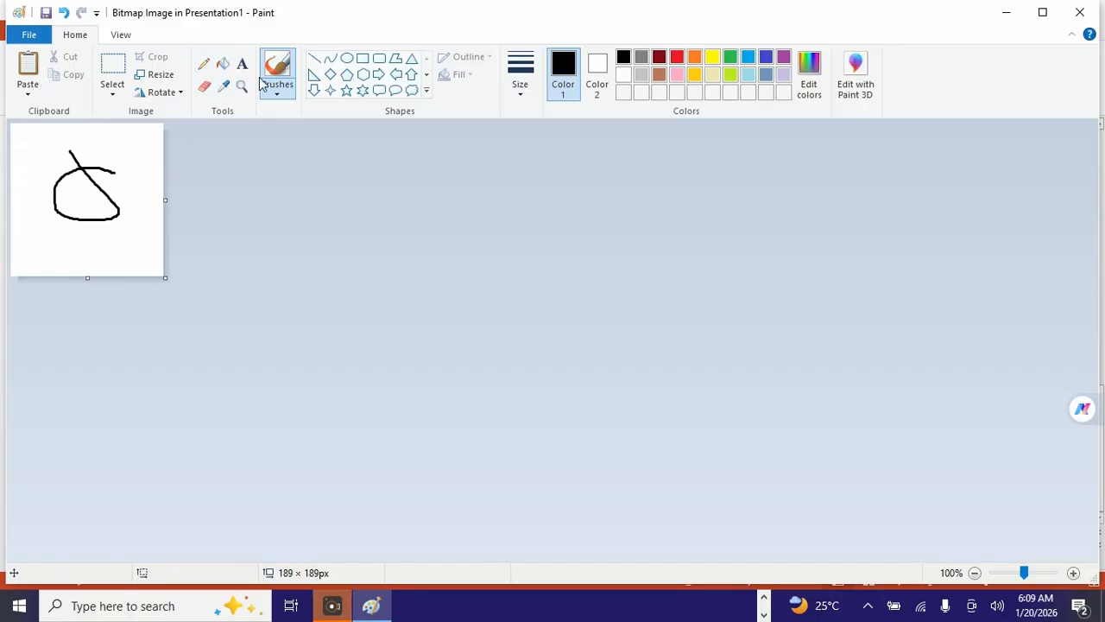
Draw a right triangle about 148 × 136 px around the brushed loop and shift it slightly up and right.
left_click(313, 77)
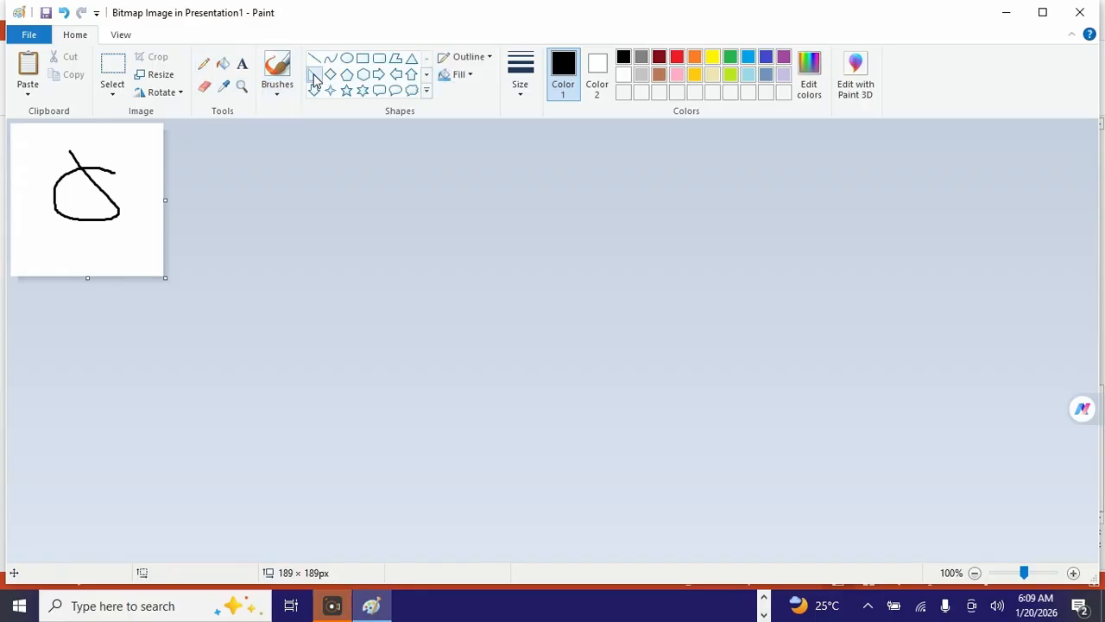
left_click_drag(44, 126, 155, 233)
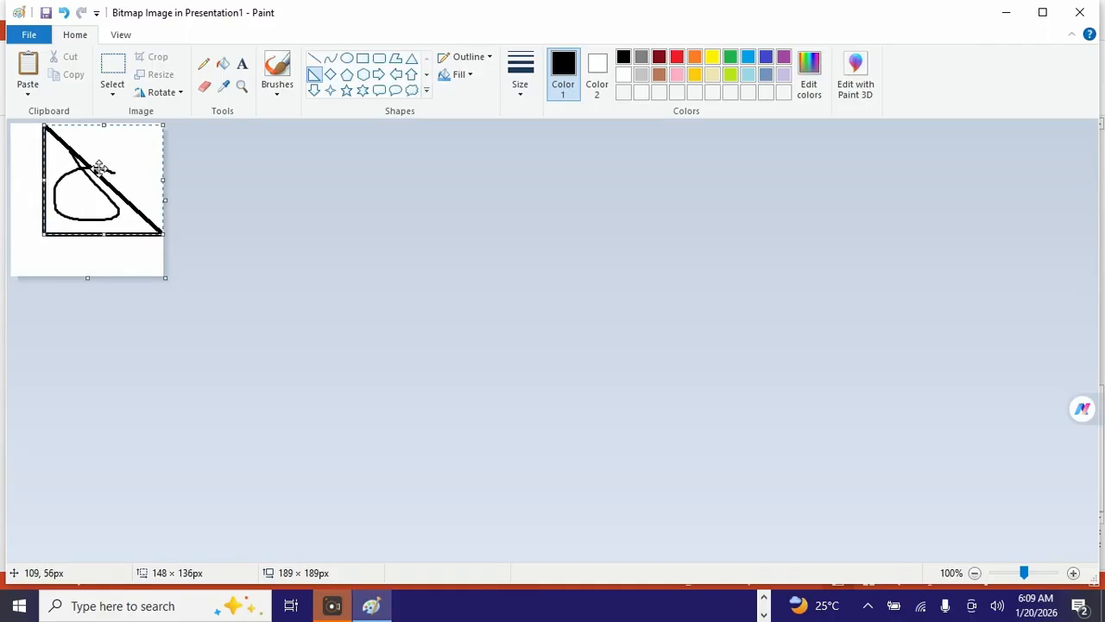
mouse_move(115, 155)
left_mouse_down()
mouse_move(107, 167)
mouse_move(123, 150)
left_mouse_up()
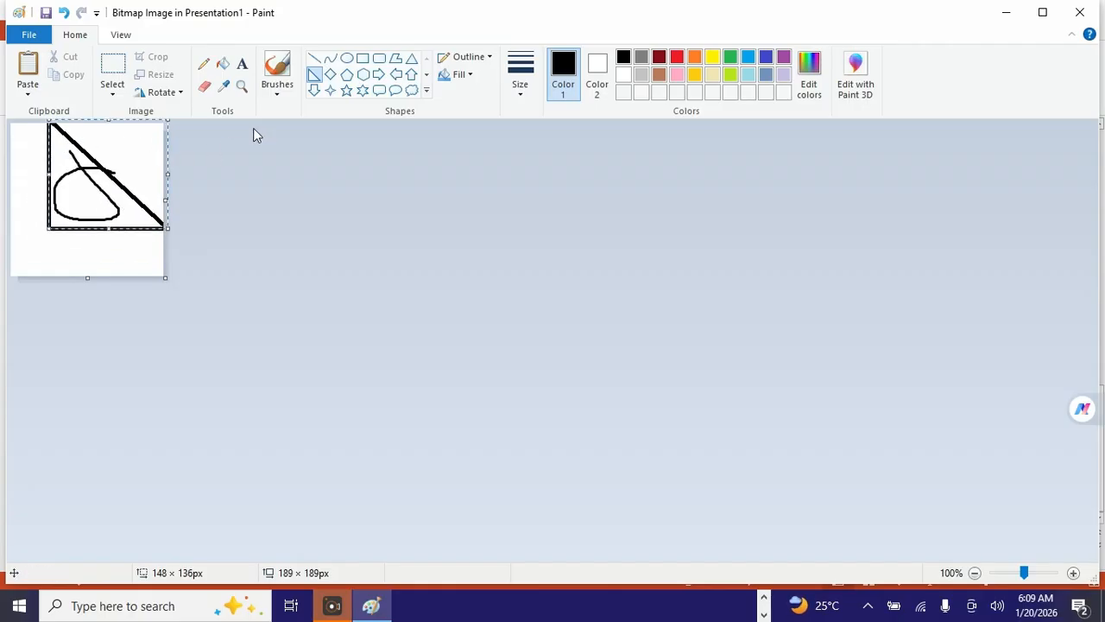
Try red and a custom pale pink (red 251, green 208, blue 210) for the triangle's outline.
left_click(679, 60)
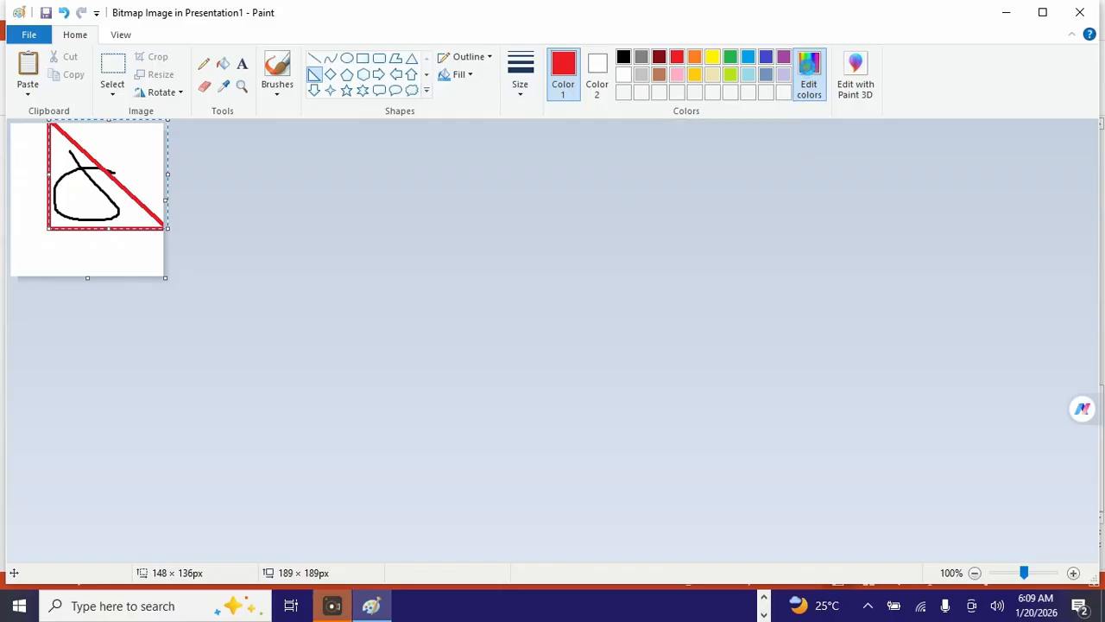
left_click(809, 76)
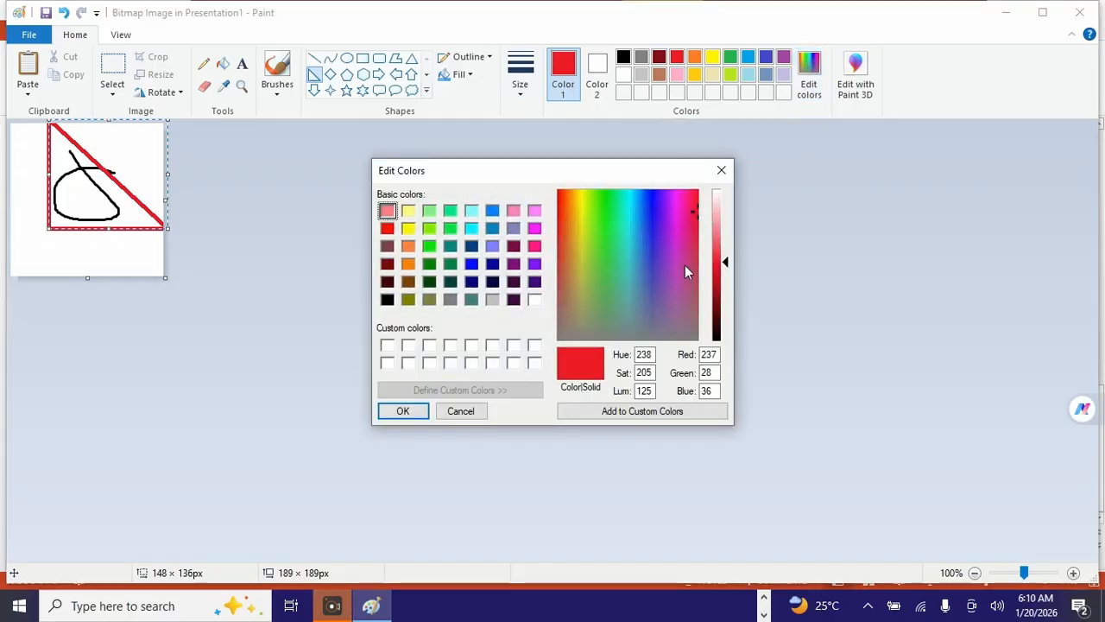
left_click(717, 206)
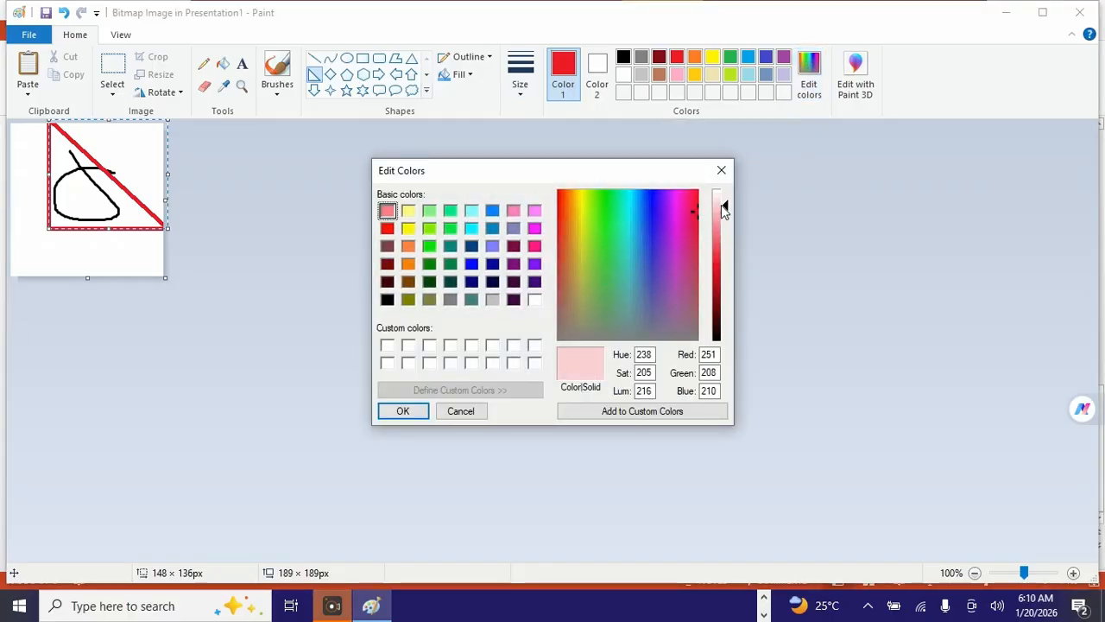
left_click(398, 411)
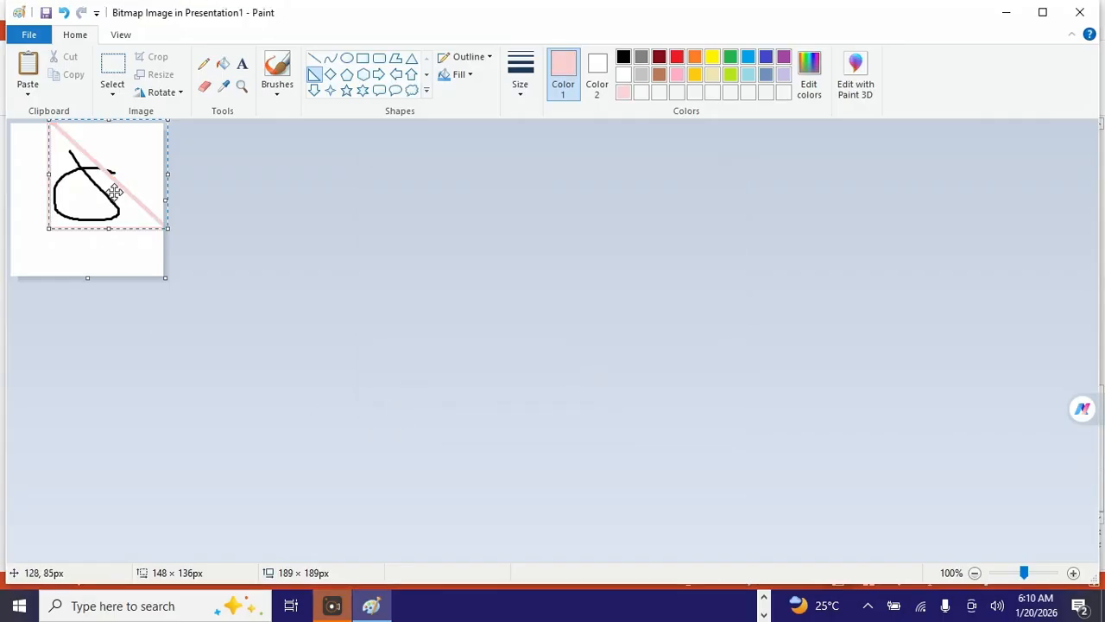
Set the triangle's outline to orange and close the bitmap editor to return to the PowerPoint slide.
left_click(695, 59)
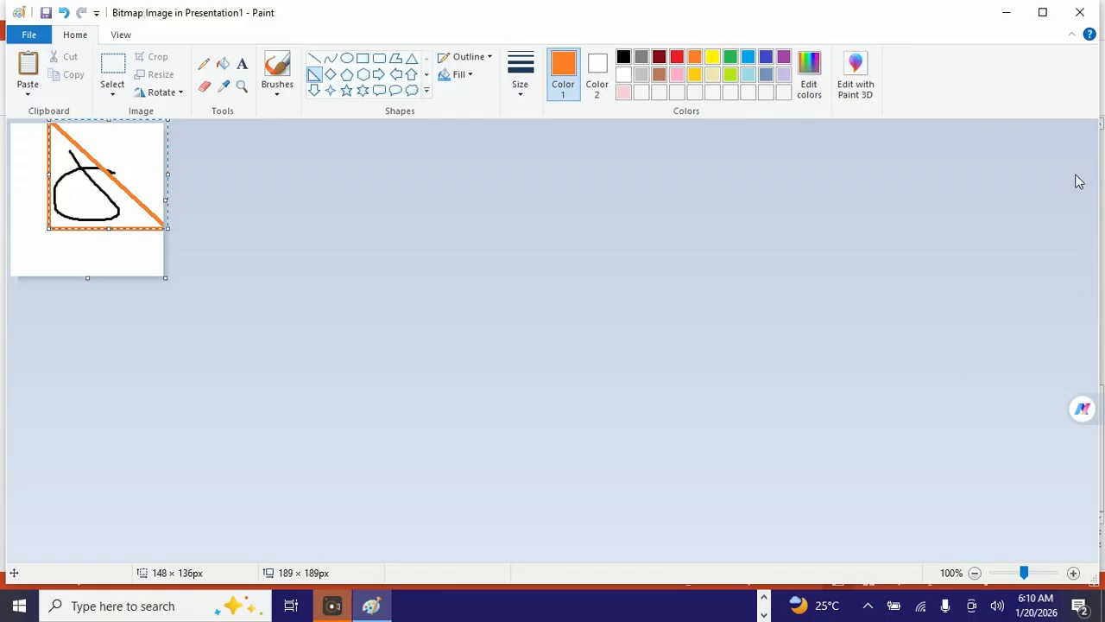
left_click(1076, 11)
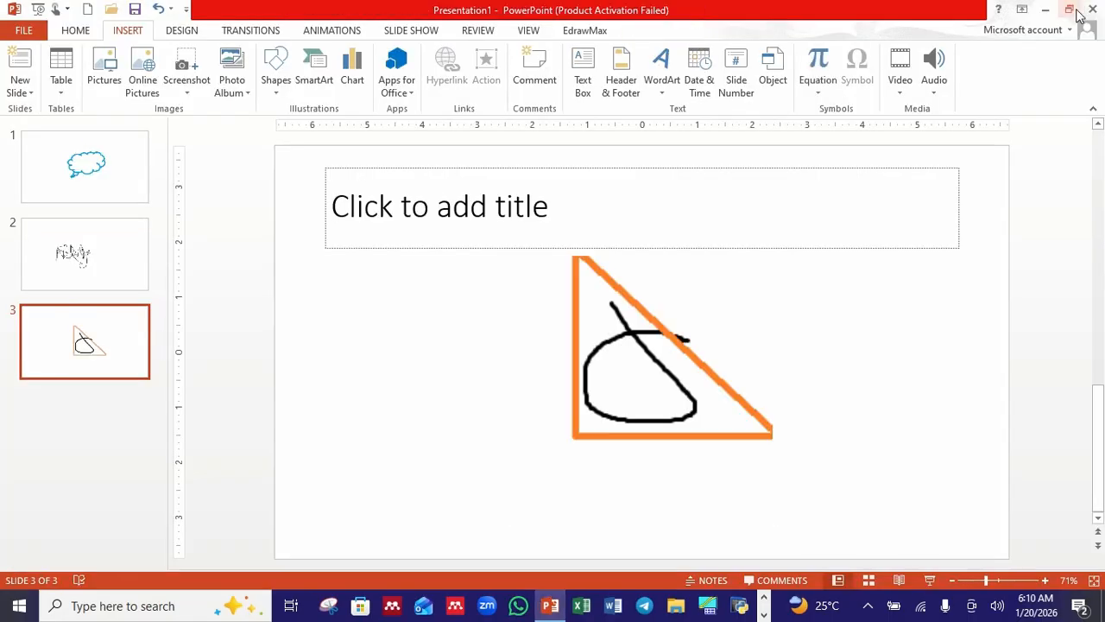
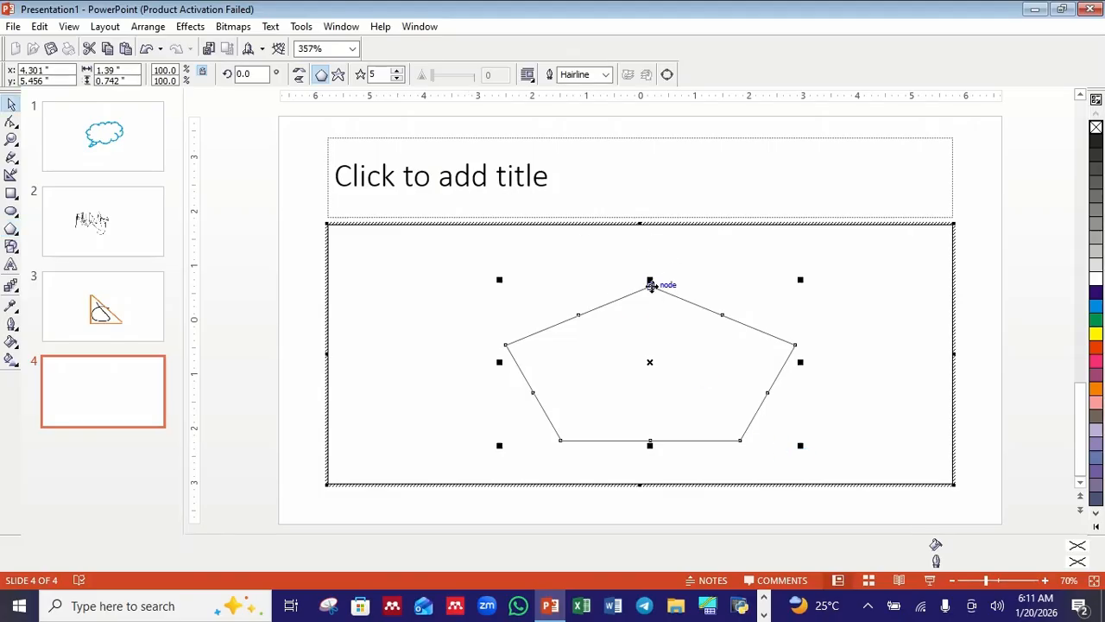
Move the pentagon slightly up and left, reshape it into a five-pointed star by pulling its top node inward, and fill it white.
left_click_drag(650, 285, 635, 263)
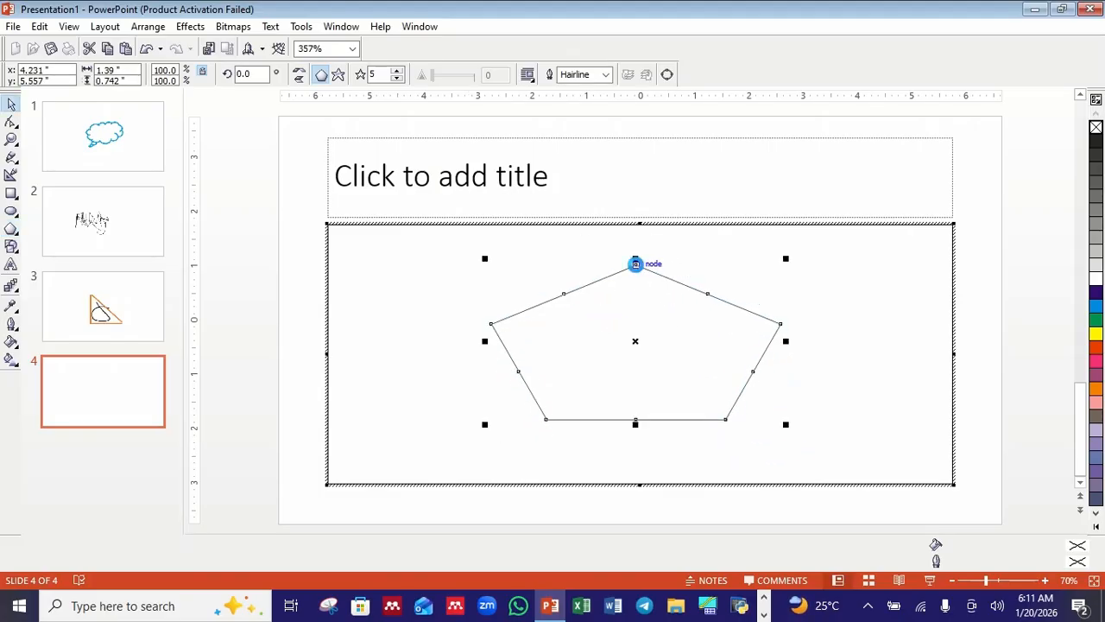
left_click(11, 122)
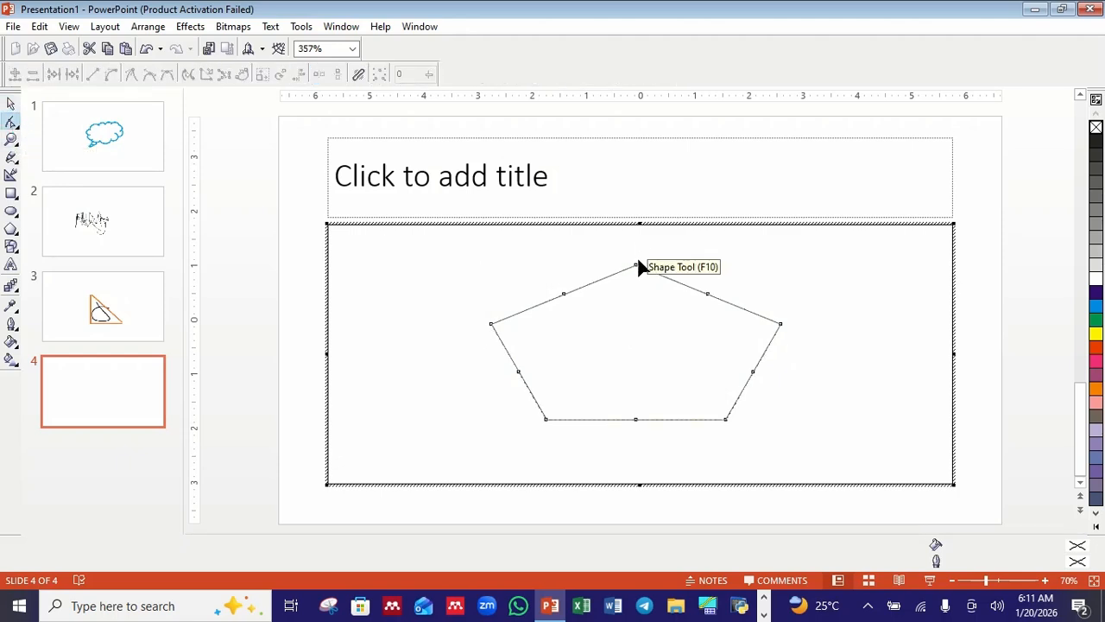
left_click_drag(636, 268, 641, 332)
key("space")
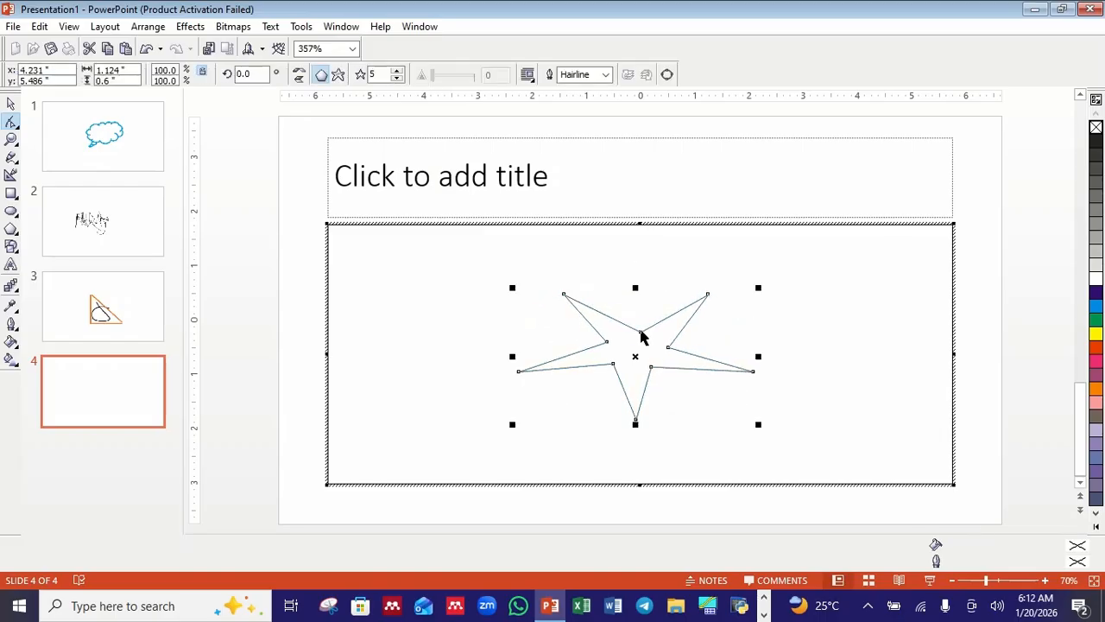
left_click(1096, 278)
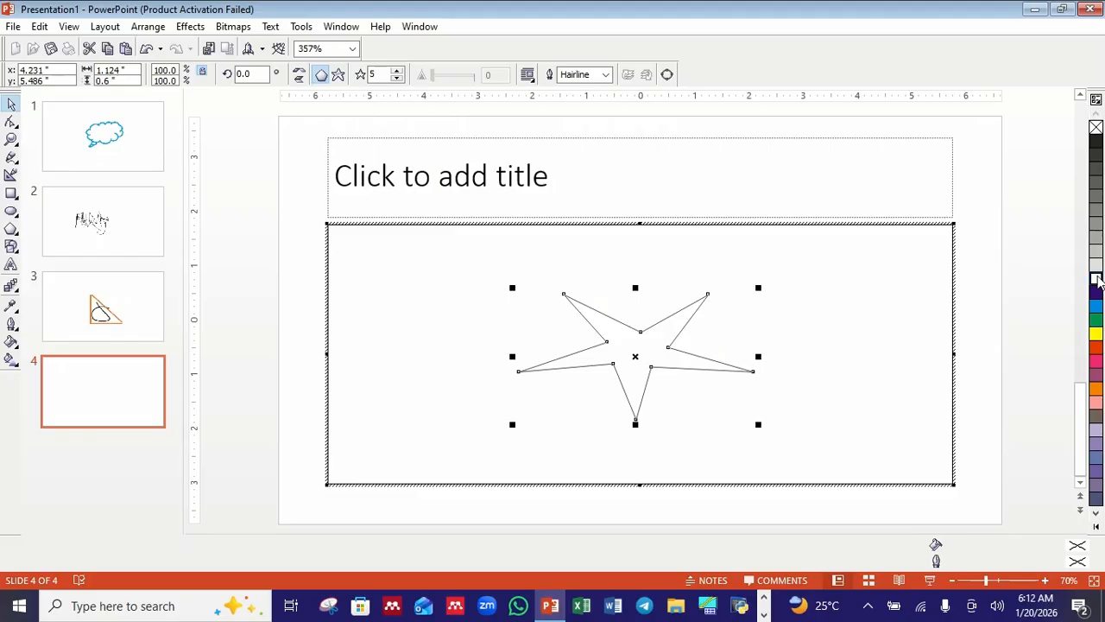
Shift the star slightly upward and twist it into a pinwheel shape by pulling an inner node outward with the Shape tool.
key("space")
left_click_drag(640, 333, 636, 320)
key("space")
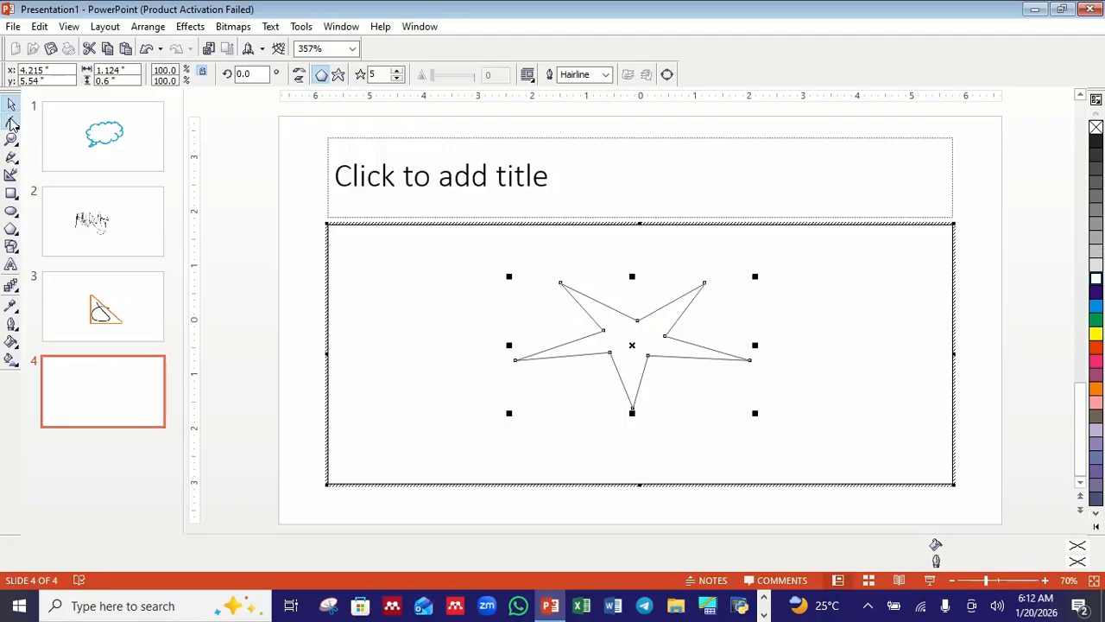
left_click(12, 122)
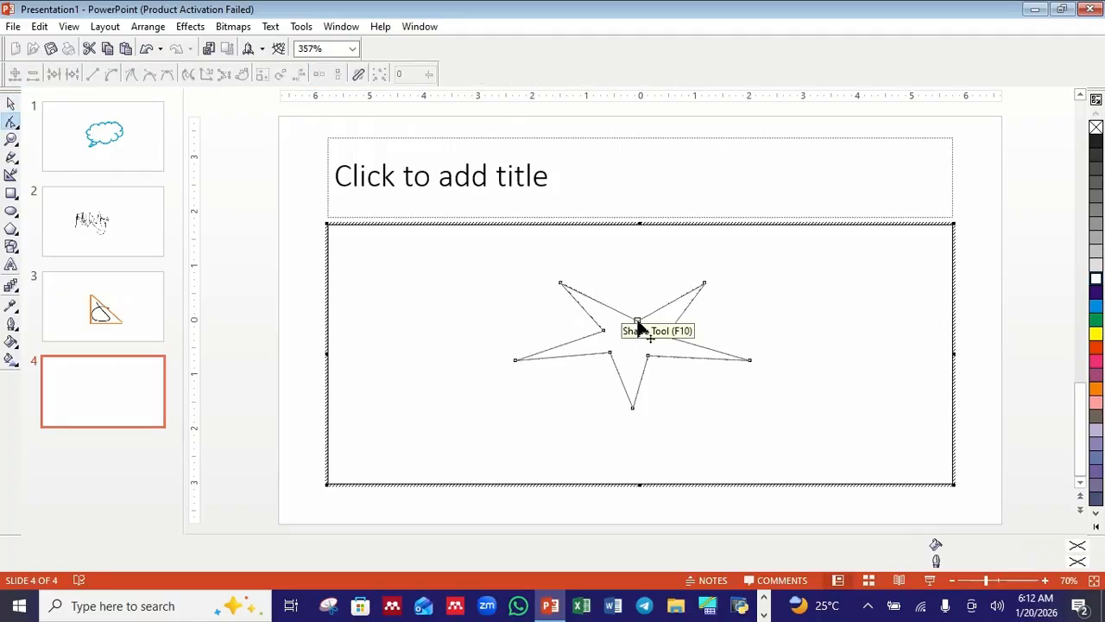
mouse_move(636, 320)
left_mouse_down()
mouse_move(610, 313)
mouse_move(618, 345)
mouse_move(644, 342)
mouse_move(648, 318)
mouse_move(638, 321)
left_mouse_up()
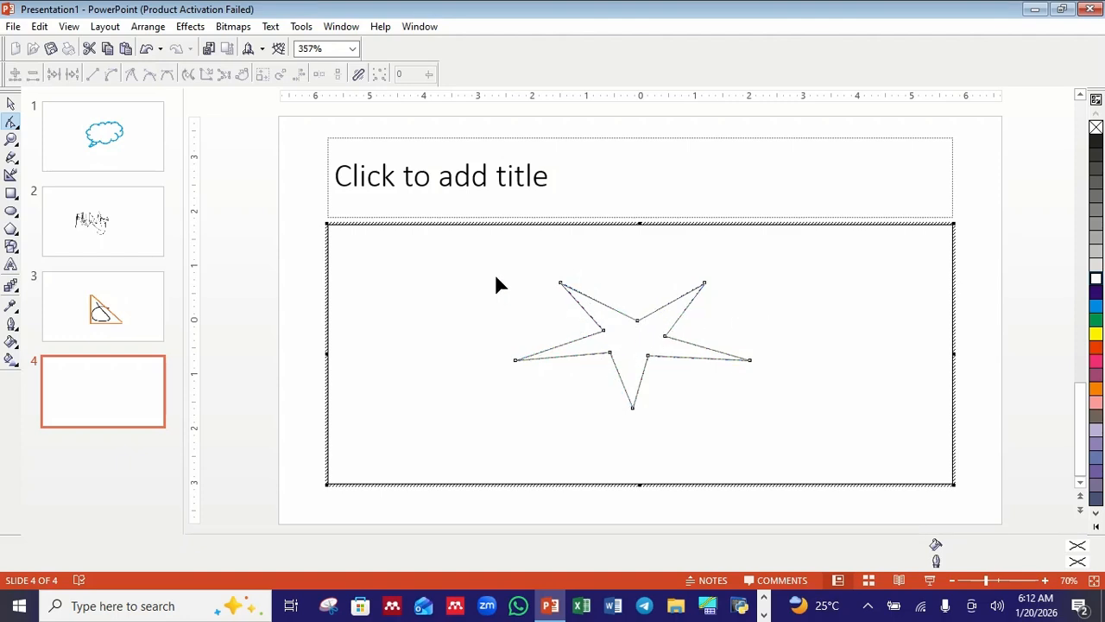
left_click_drag(604, 337, 564, 359)
key("space")
left_click(844, 351)
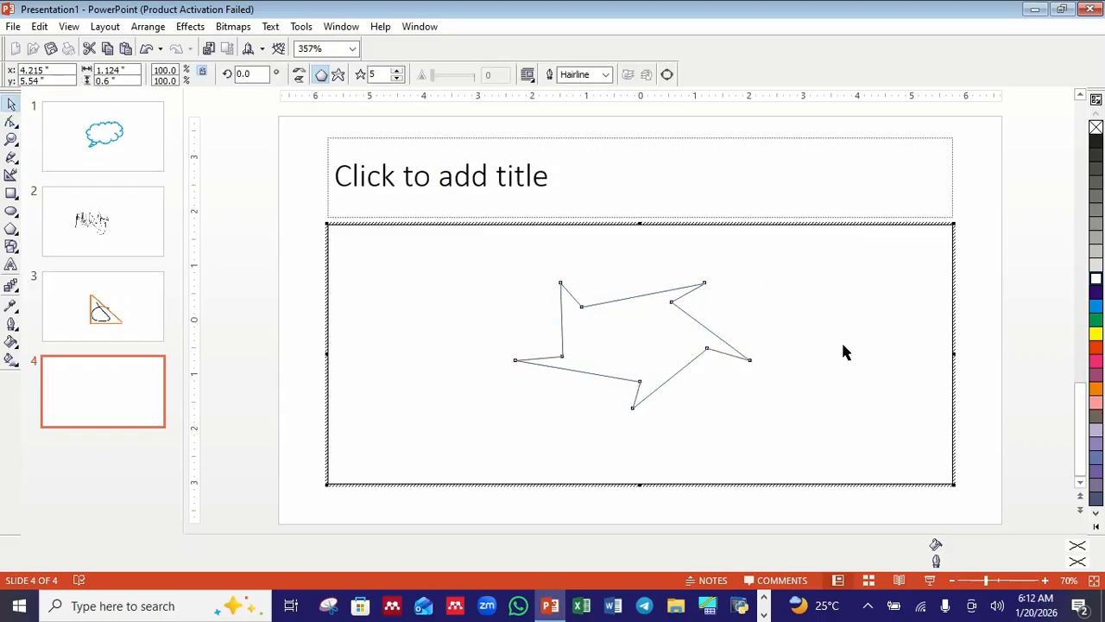
Draw a rectangle about 0.59 × 0.30 inches to the left of the pinwheel star and fill it yellow.
left_click(11, 193)
left_click_drag(406, 281, 530, 345)
key("space")
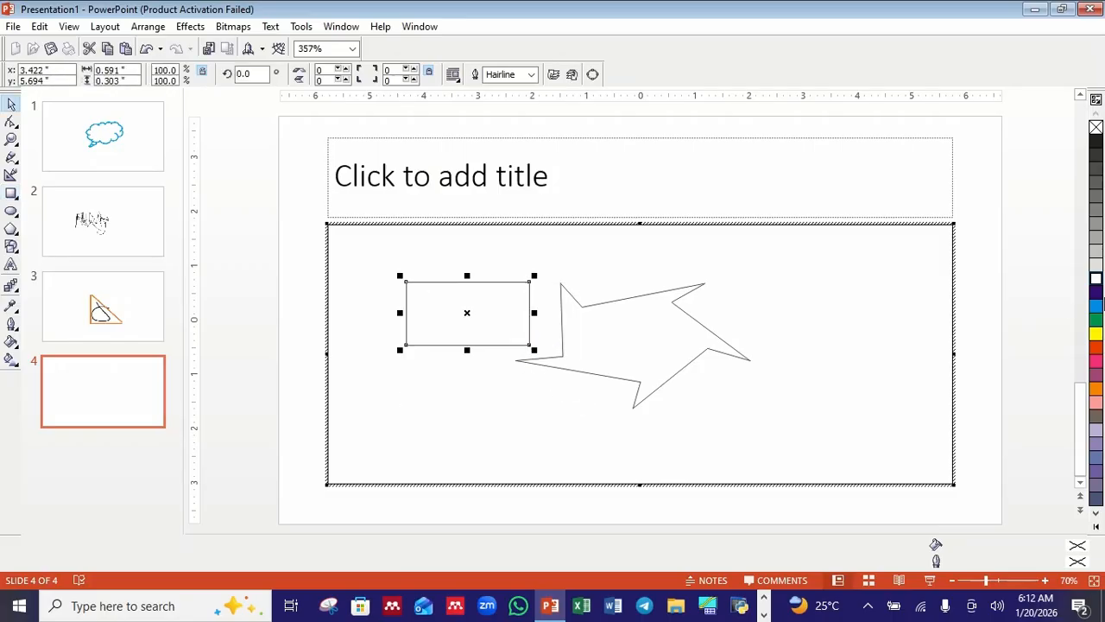
left_click(1096, 333)
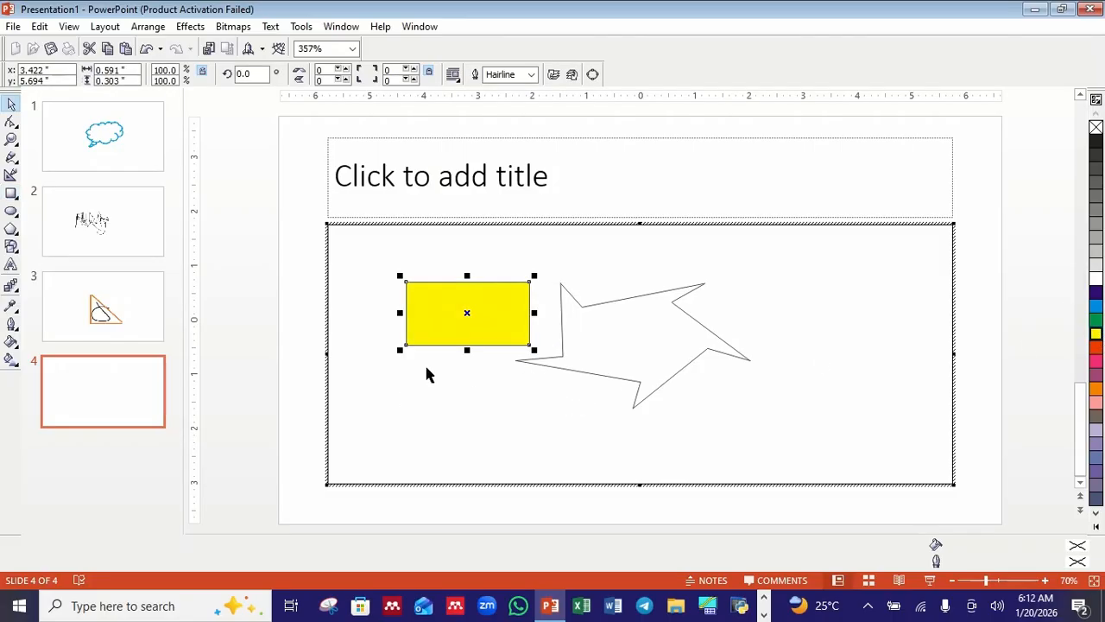
Try to apply an interactive blend from the yellow rectangle toward the empty area below it.
left_click(16, 291)
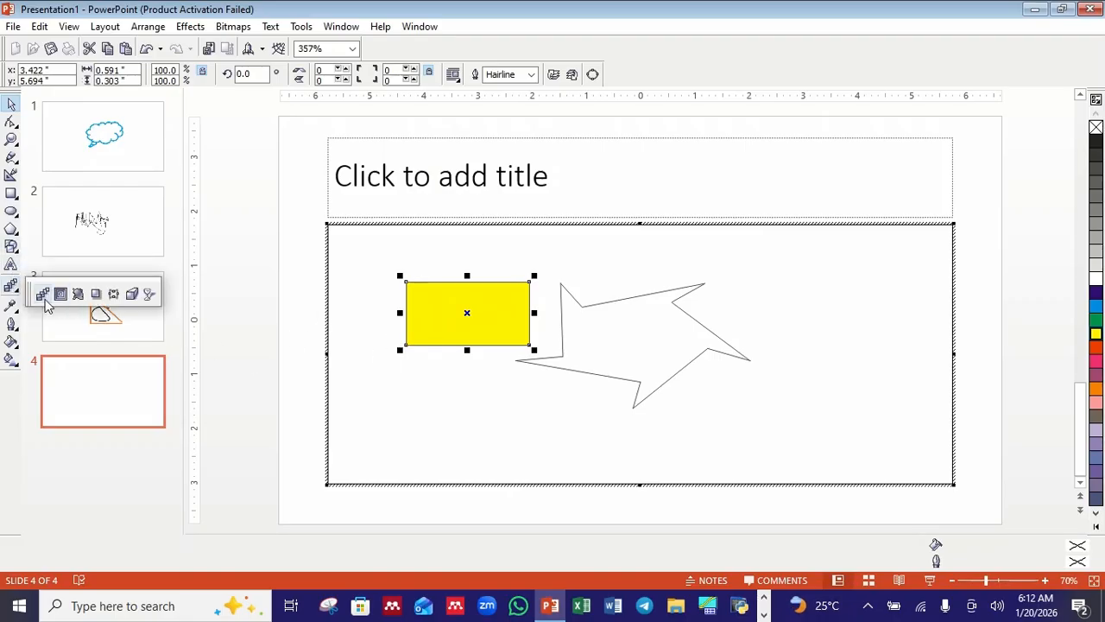
left_click(36, 297)
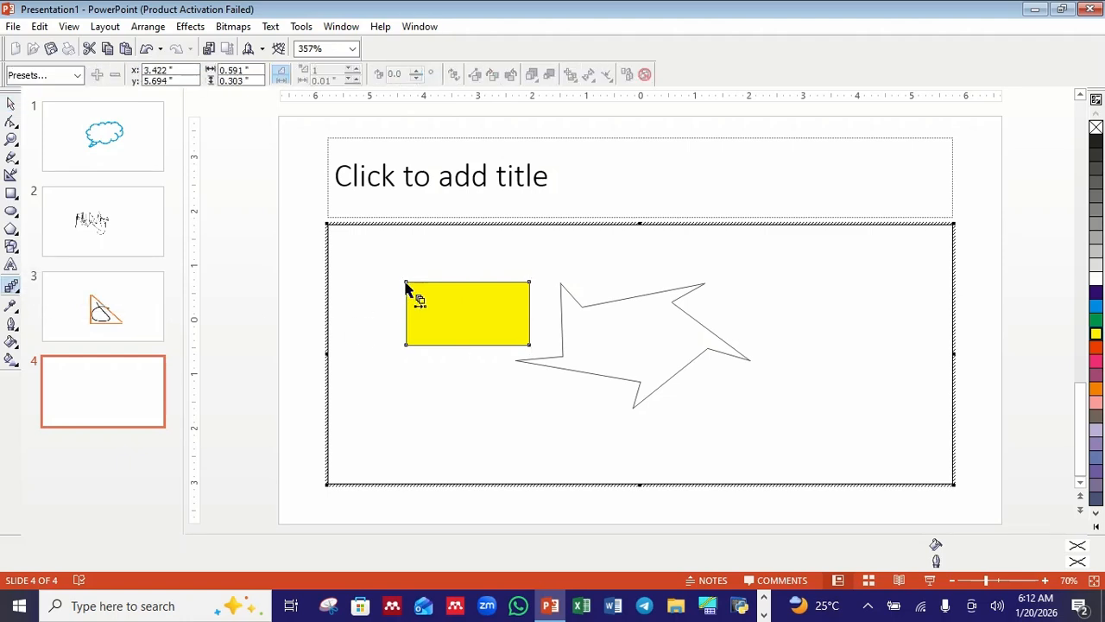
left_click_drag(406, 284, 434, 384)
key("space")
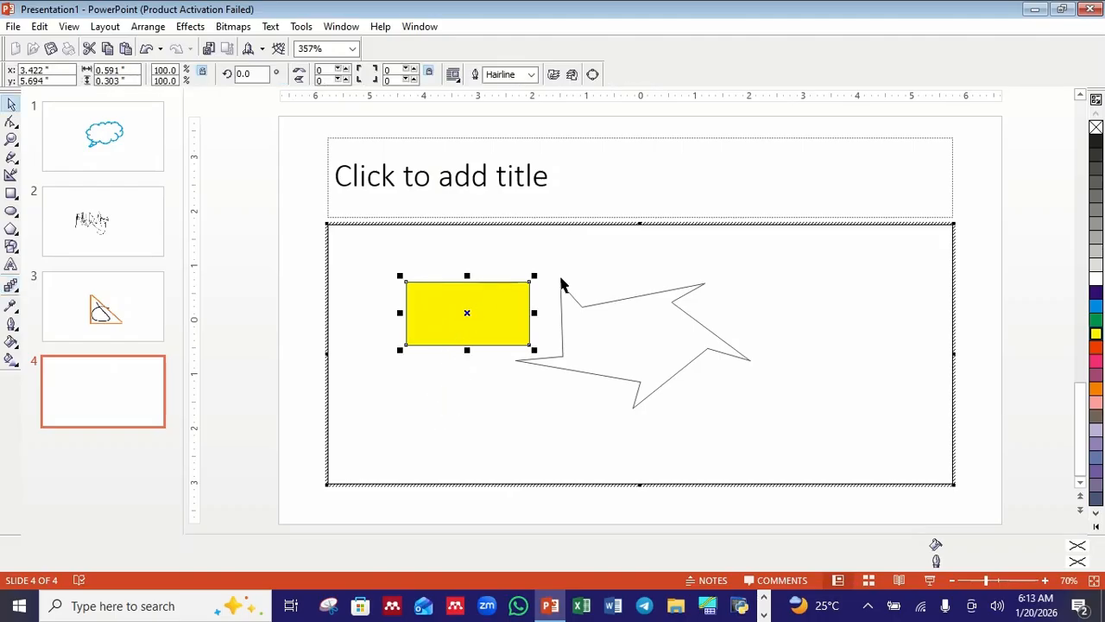
Nudge the yellow rectangle slightly and blend it into the pinwheel star with a 20-step interactive blend.
left_click_drag(530, 283, 551, 280)
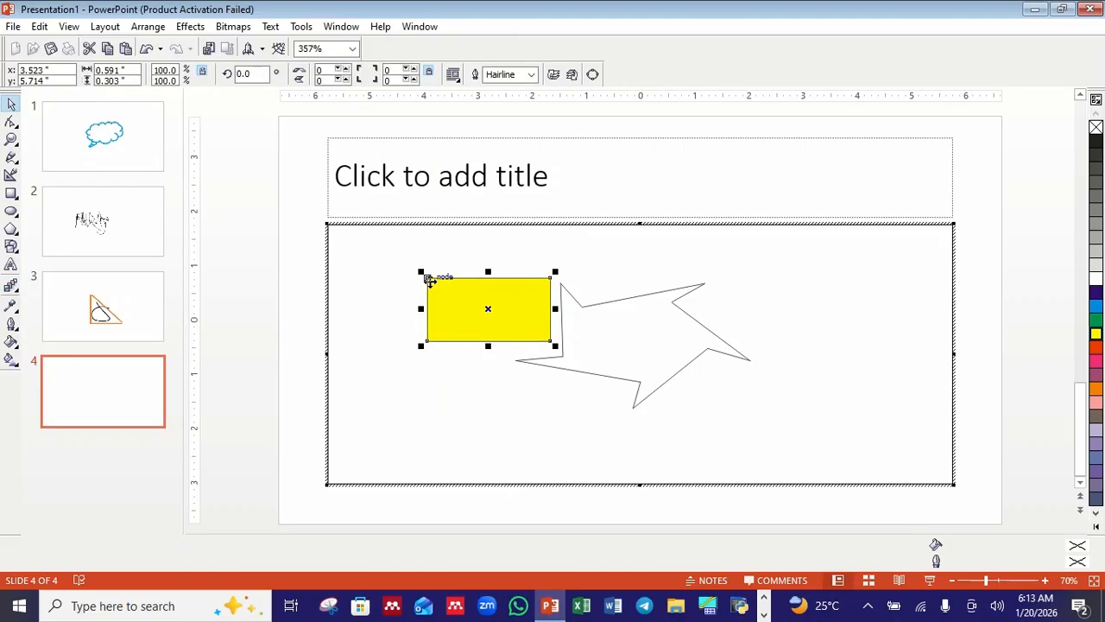
left_click_drag(429, 281, 411, 286)
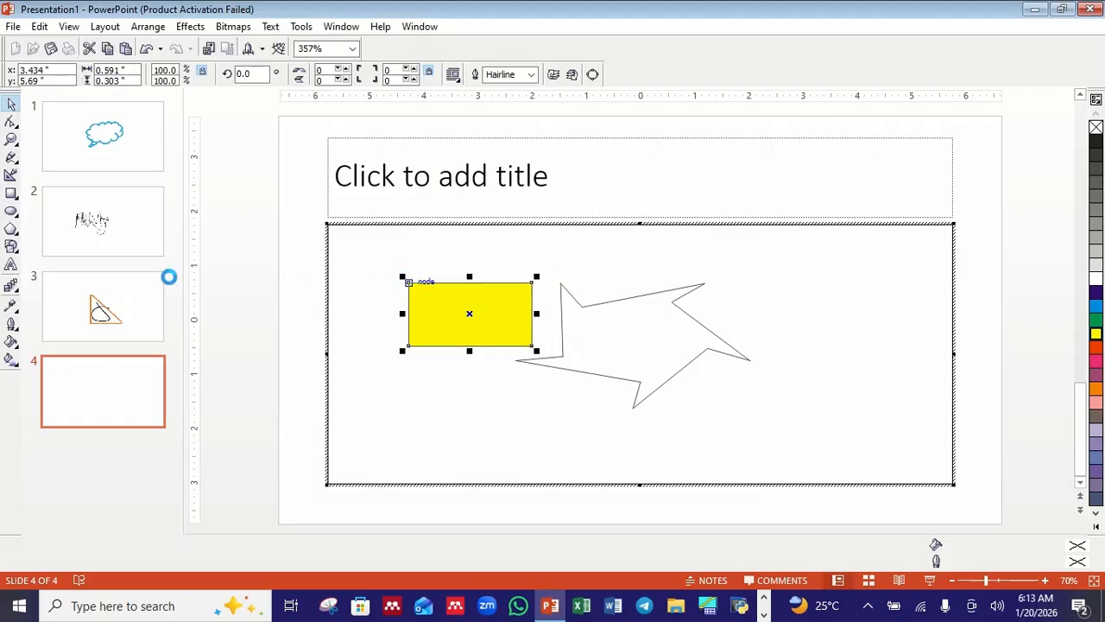
left_click(11, 287)
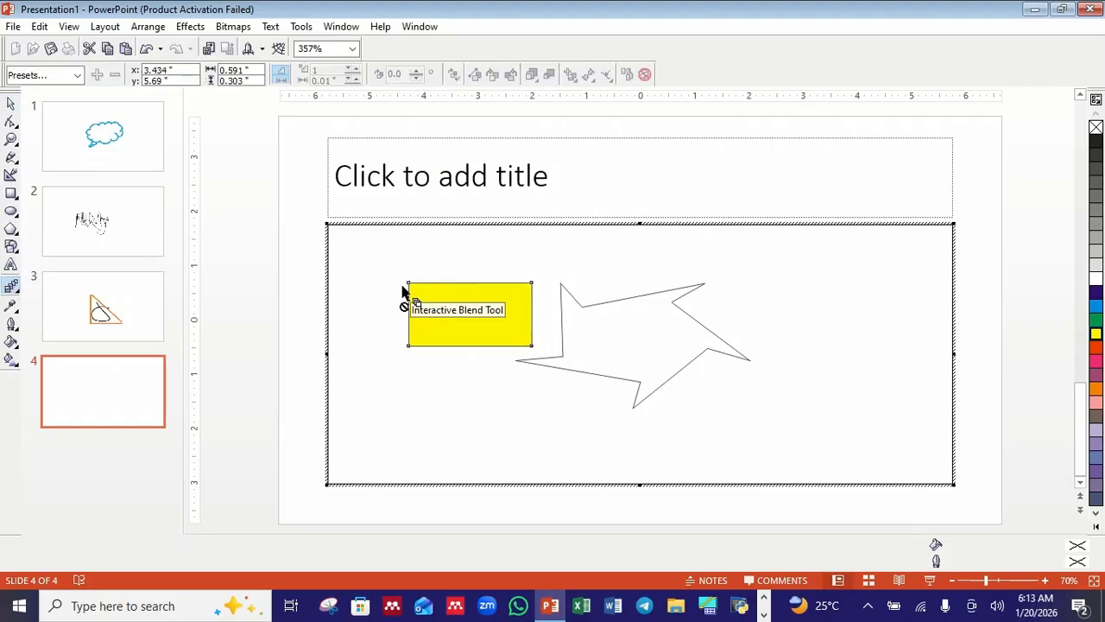
left_click_drag(412, 291, 587, 372)
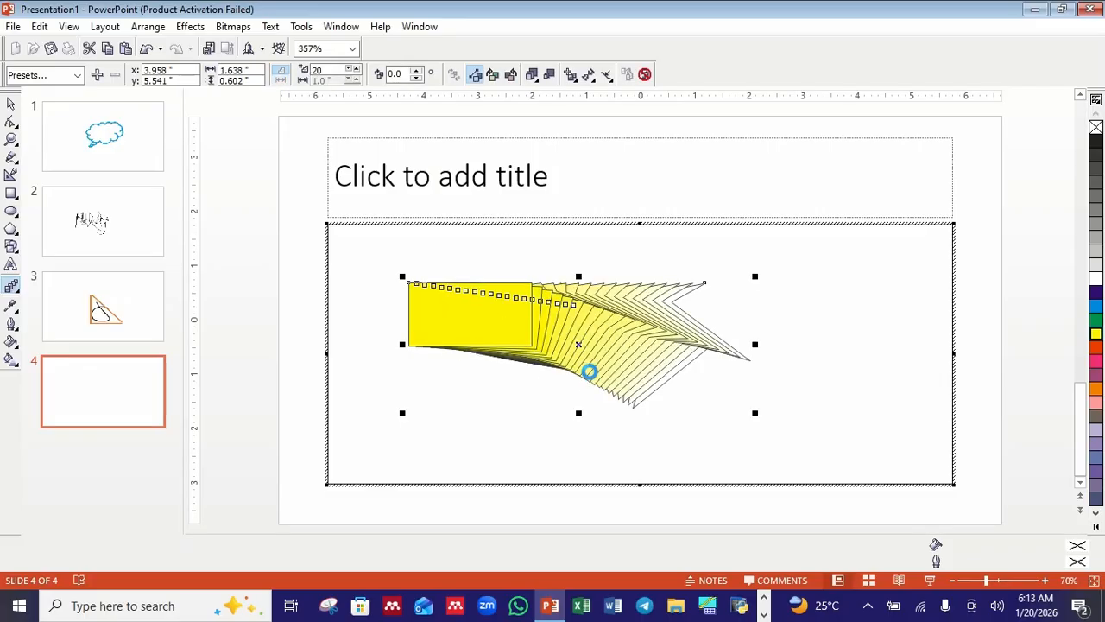
key("space")
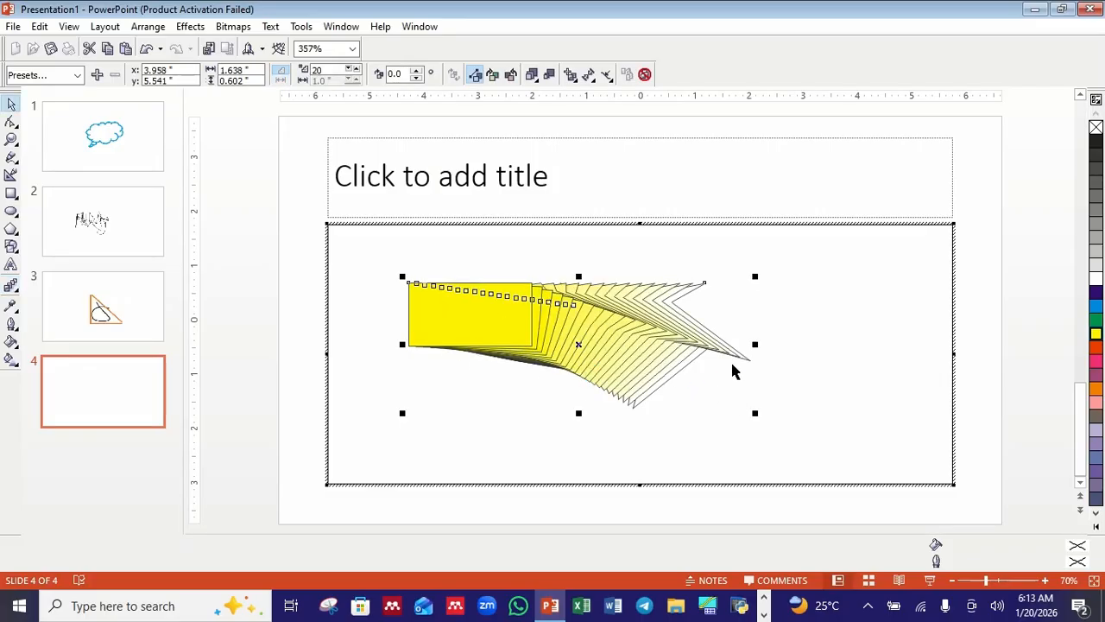
Stretch the blend horizontally to about 1.9 inches wide and recolor its starting rectangle dark blue.
left_click_drag(757, 343, 753, 297)
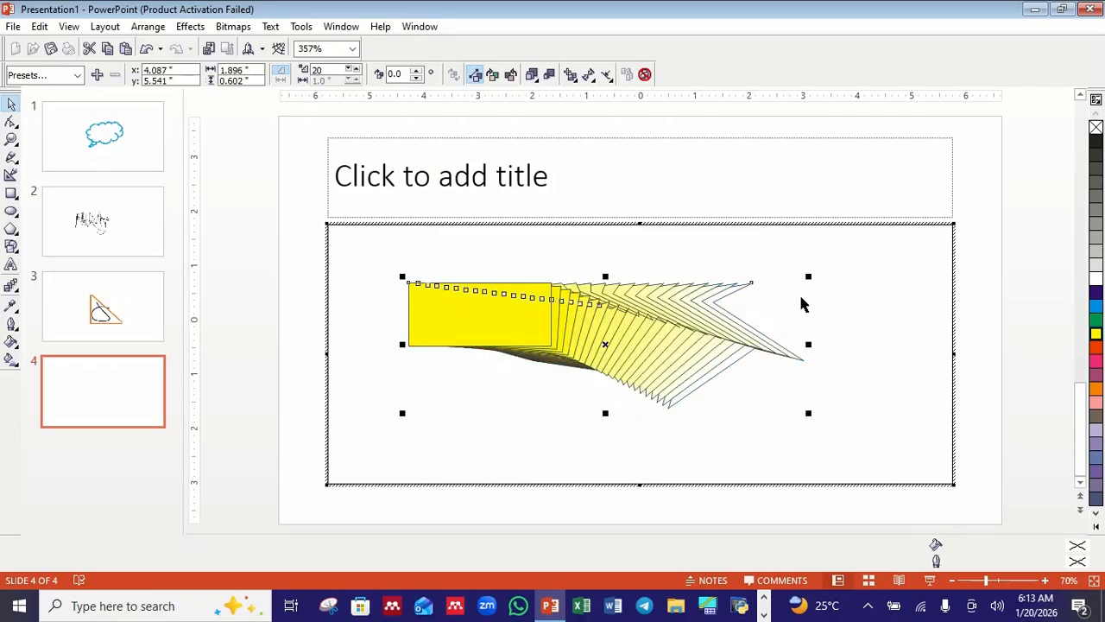
left_click(801, 303)
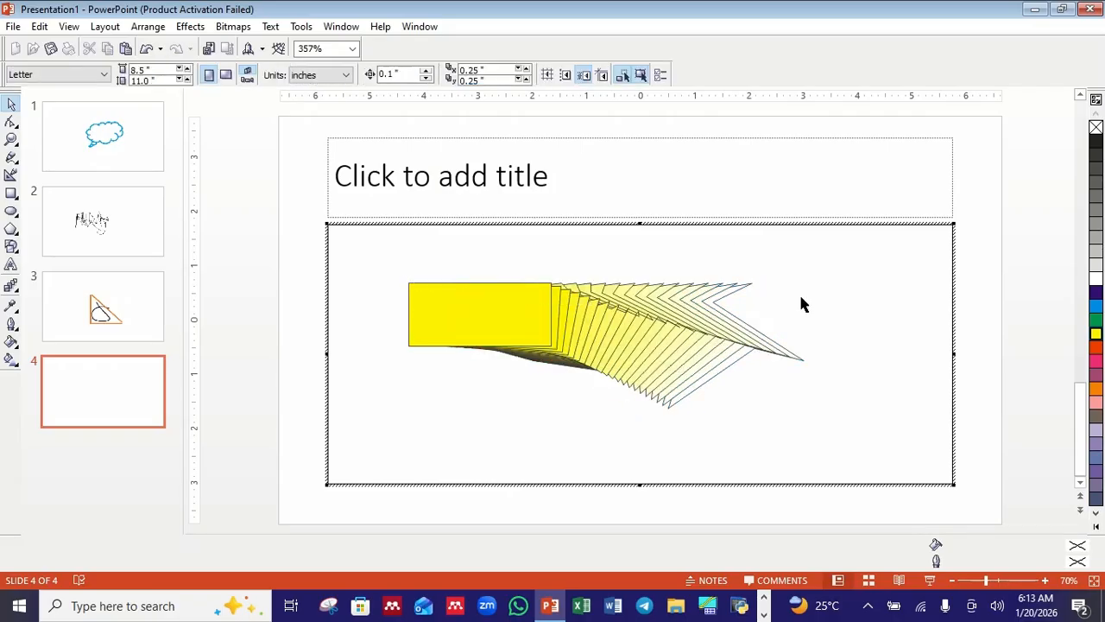
left_click(525, 333)
left_click(1096, 296)
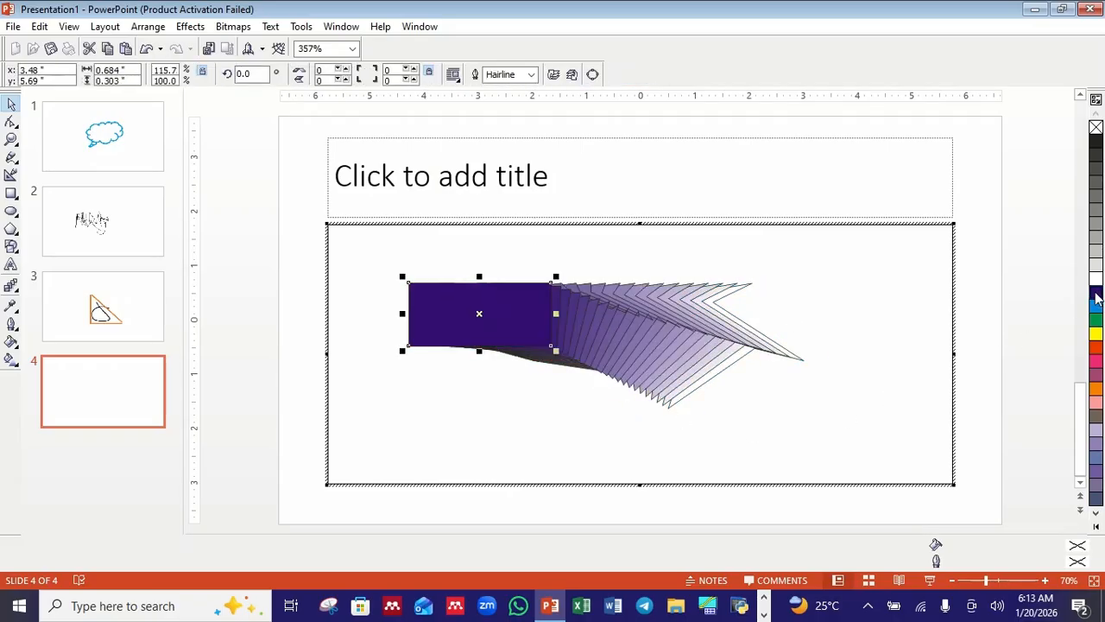
Scale the whole blend down proportionally from its upper-right corner and deselect it.
left_click(746, 348)
left_click_drag(810, 274, 733, 302)
left_click(833, 426)
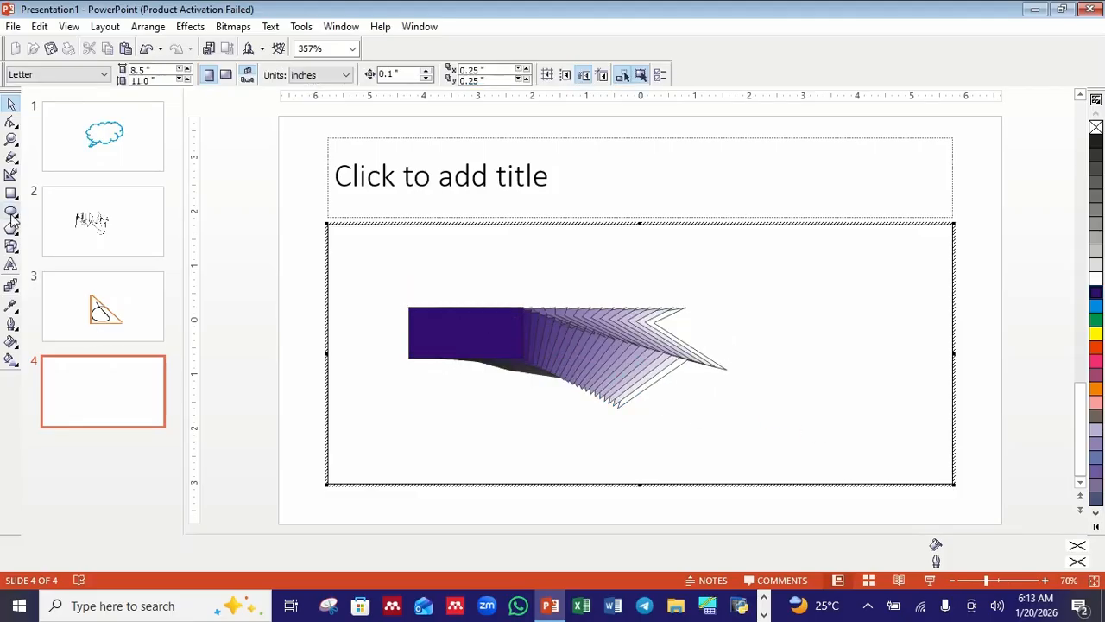
Leave the embedded drawing editor and enlarge the drawing object on slide 4 from its upper-right corner.
left_click(11, 212)
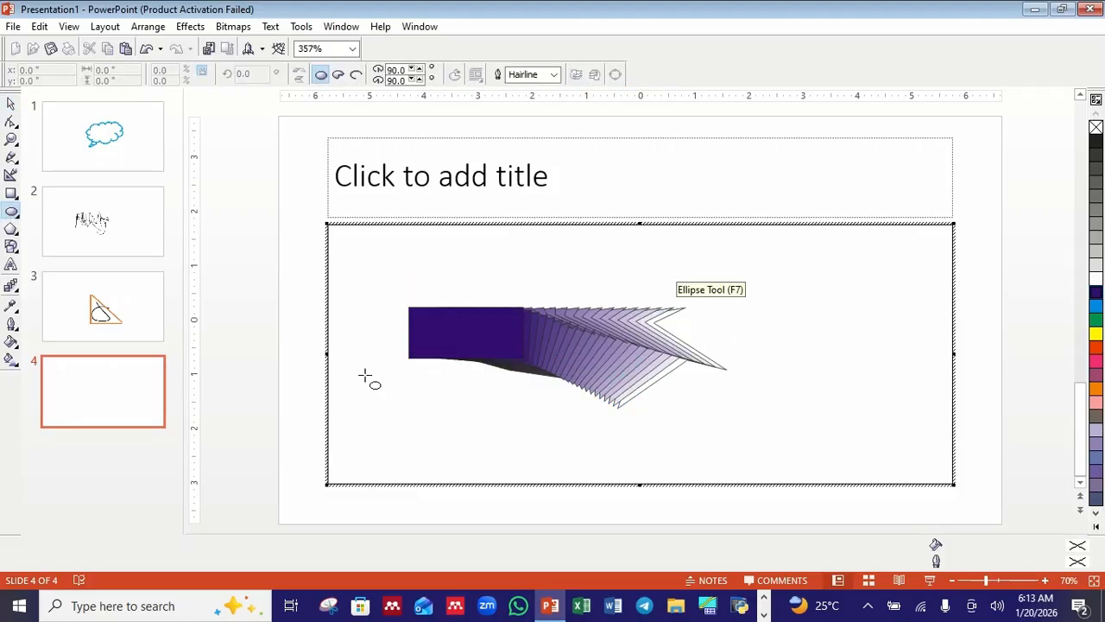
left_click(101, 439)
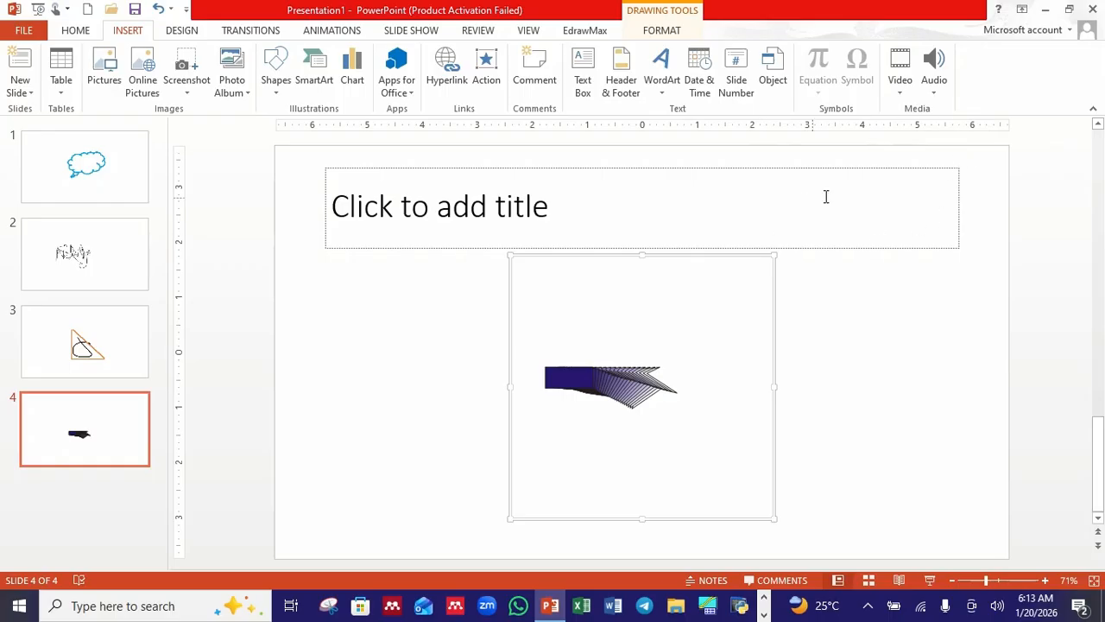
left_click(896, 351)
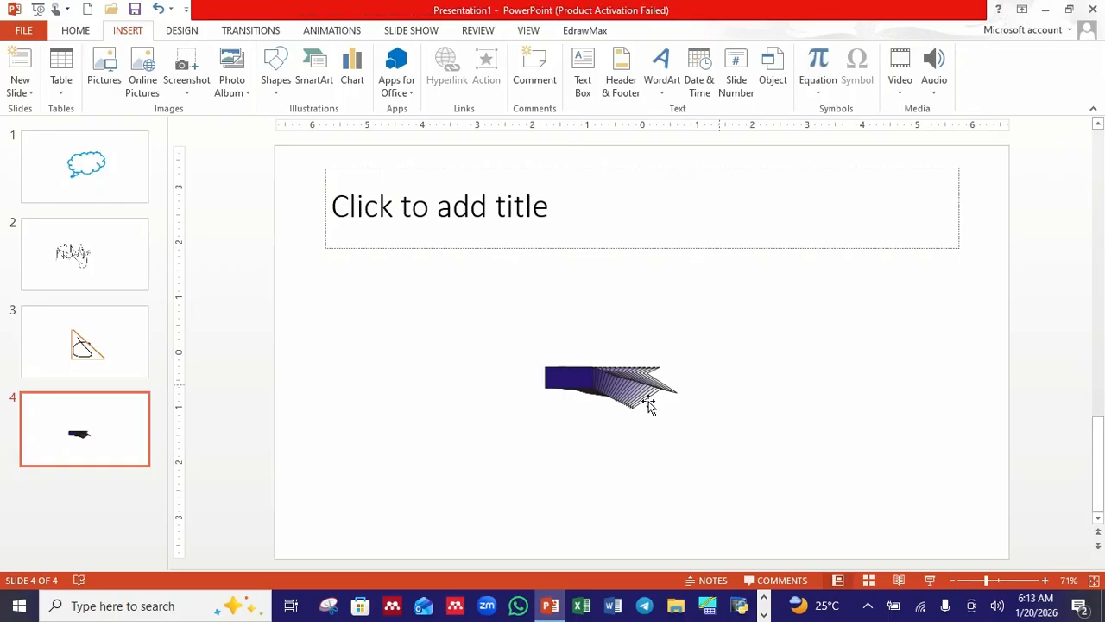
left_click(636, 375)
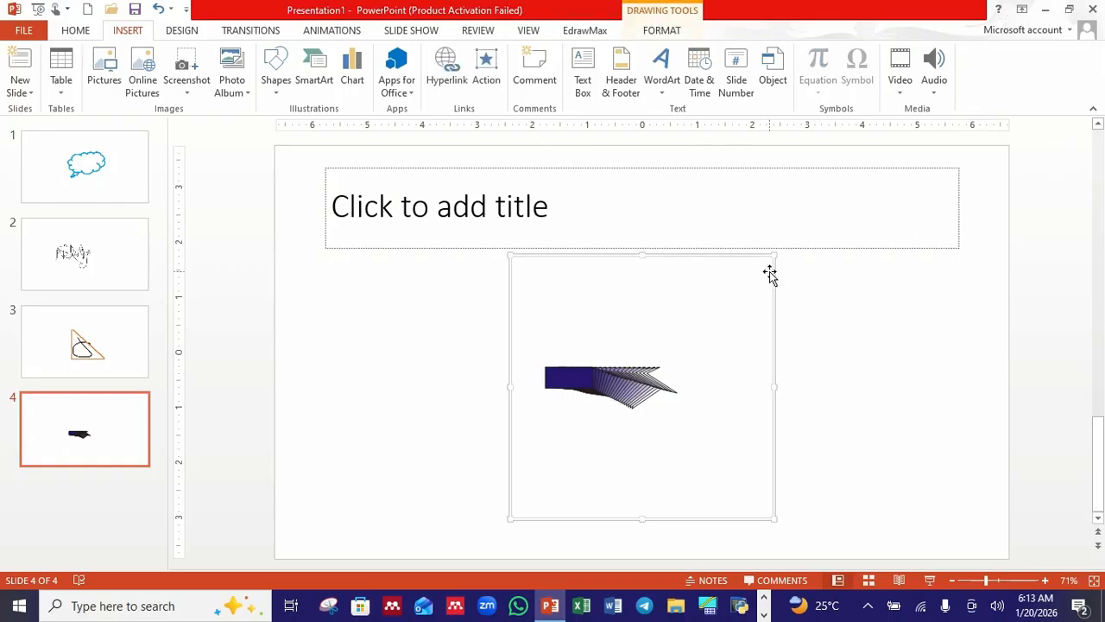
mouse_move(773, 253)
left_mouse_down()
mouse_move(826, 269)
mouse_move(866, 217)
left_mouse_up()
left_click(423, 354)
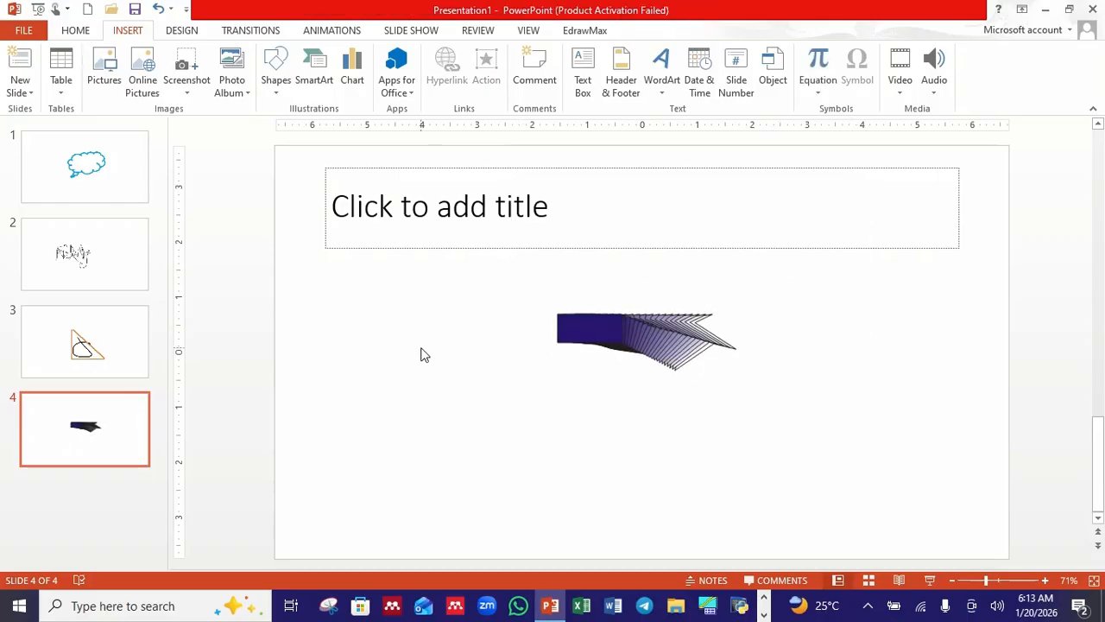
Add a new slide after slide 4 and insert a new CorelDRAW 12.0 Graphic object on it.
right_click(75, 497)
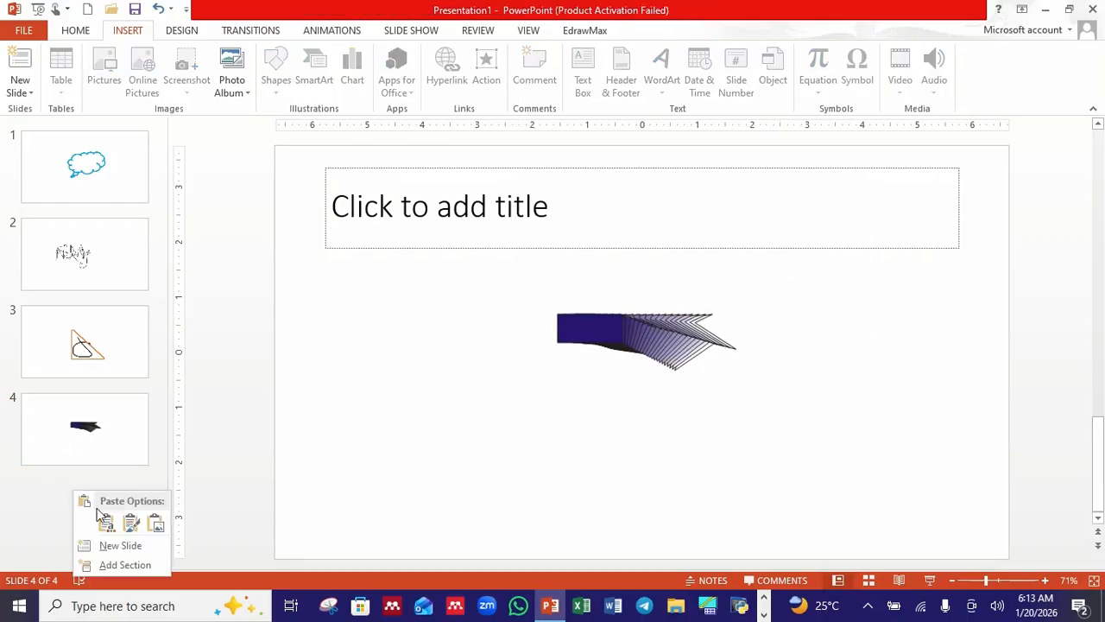
left_click(119, 545)
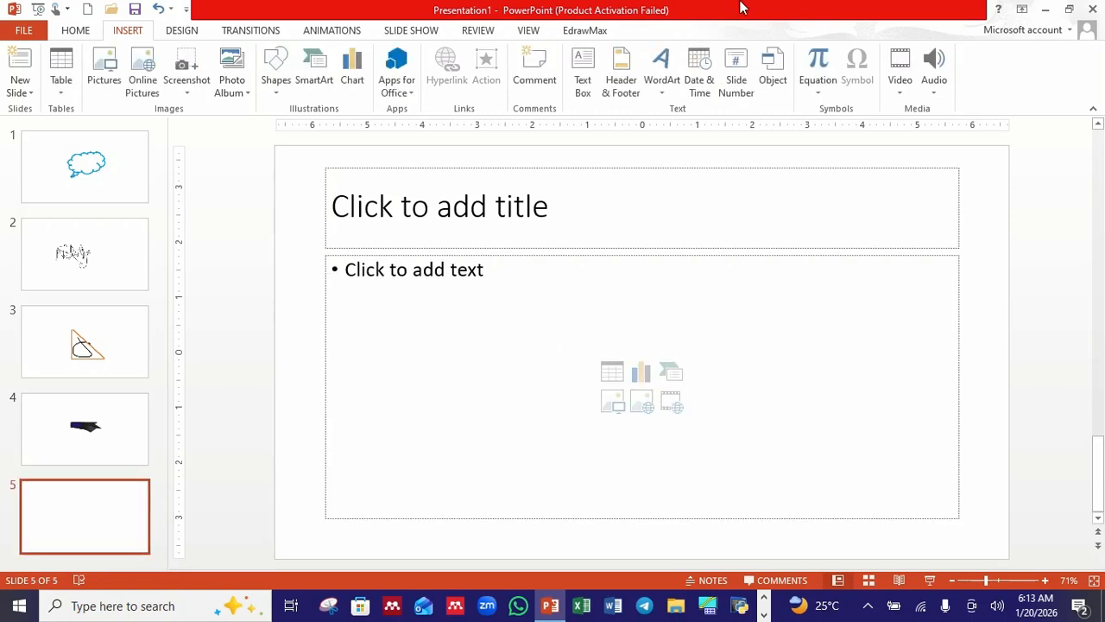
left_click(771, 63)
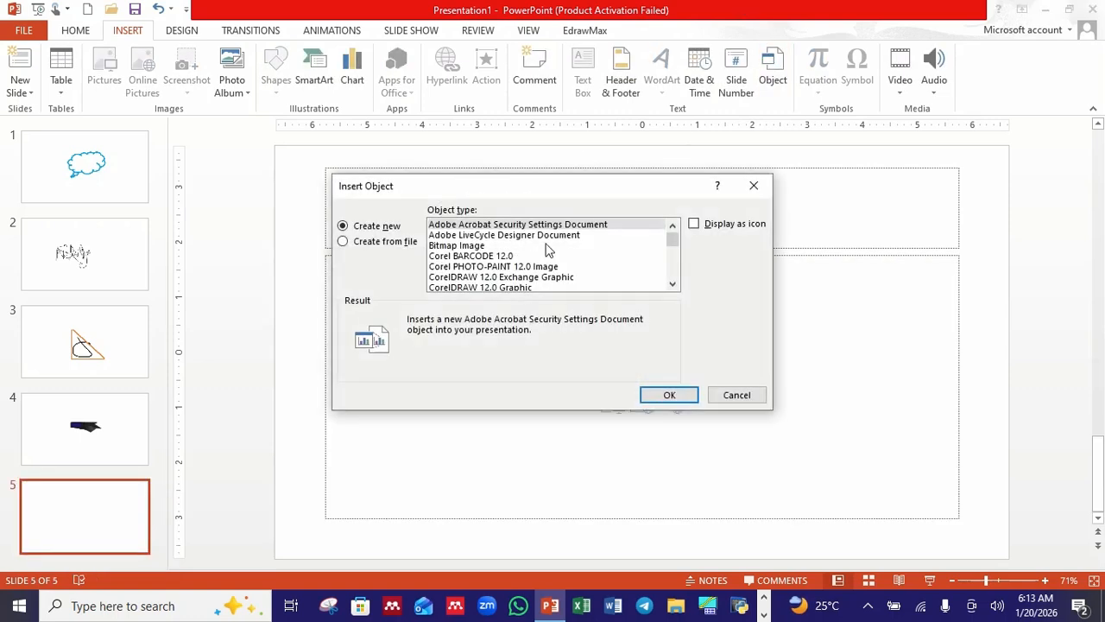
left_click(498, 286)
left_click(673, 397)
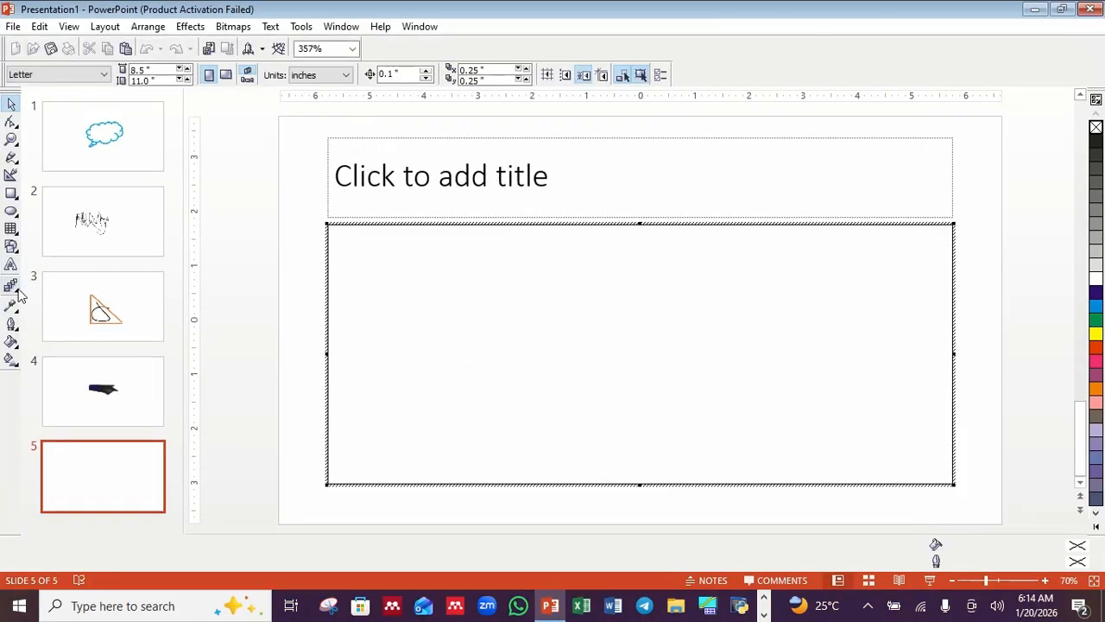
Draw a parallelogram about 1.5 × 0.68 inches in the middle of the embedded drawing and fill it yellow.
left_click(10, 195)
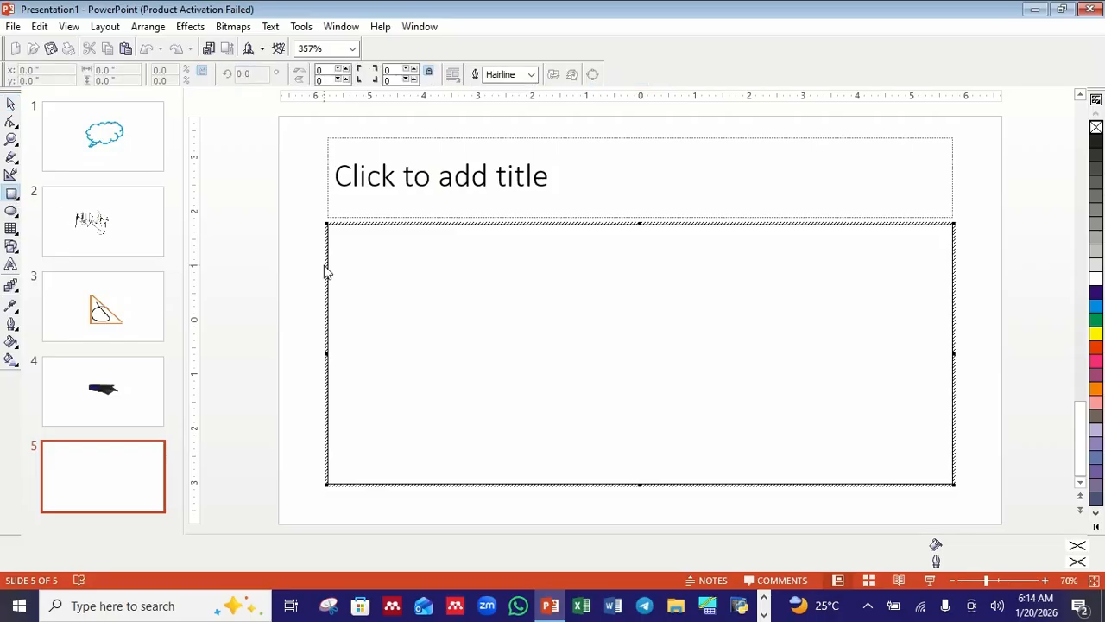
left_click(12, 212)
left_click(16, 248)
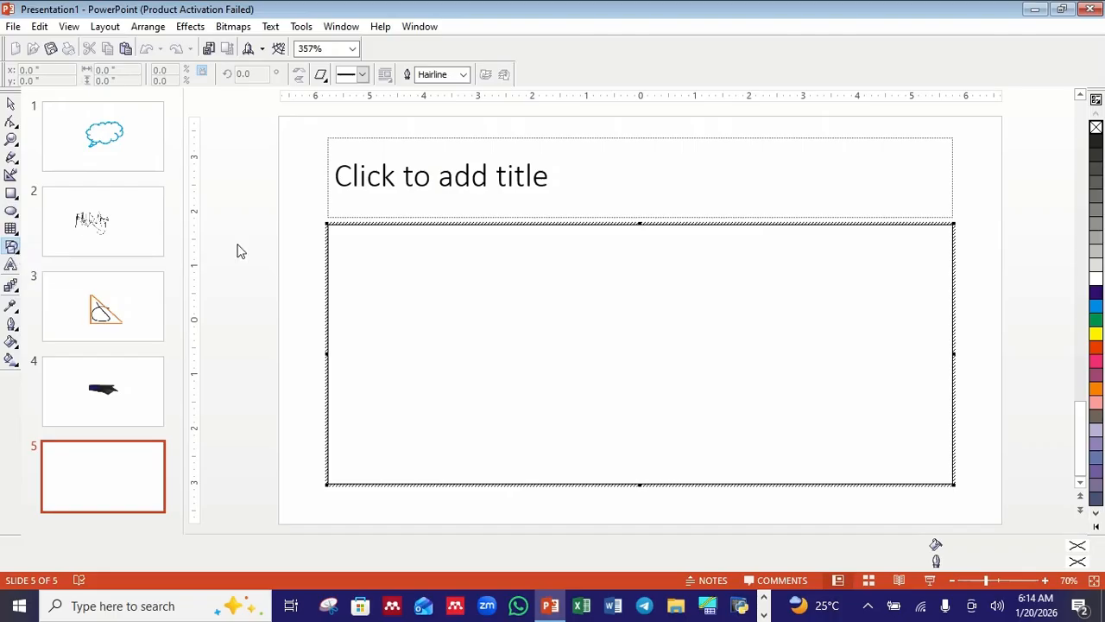
left_click_drag(502, 272, 820, 420)
key("space")
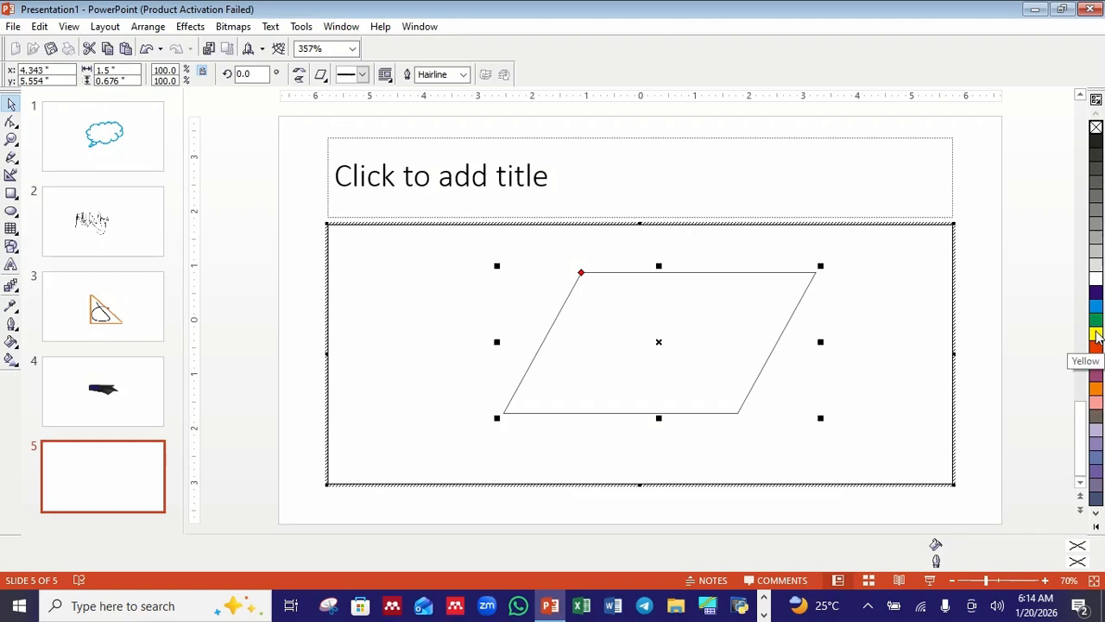
left_click(1096, 336)
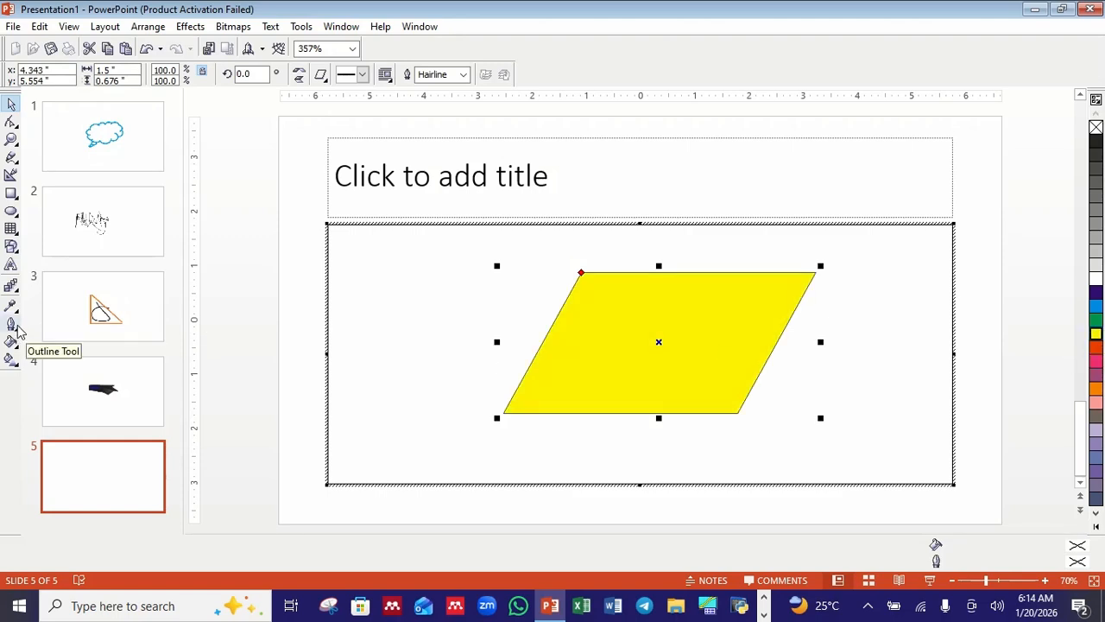
Distort the yellow parallelogram with the Interactive Distortion tool, using push and pull distortion, to about 2.33 × 1.05 inches.
left_click(15, 296)
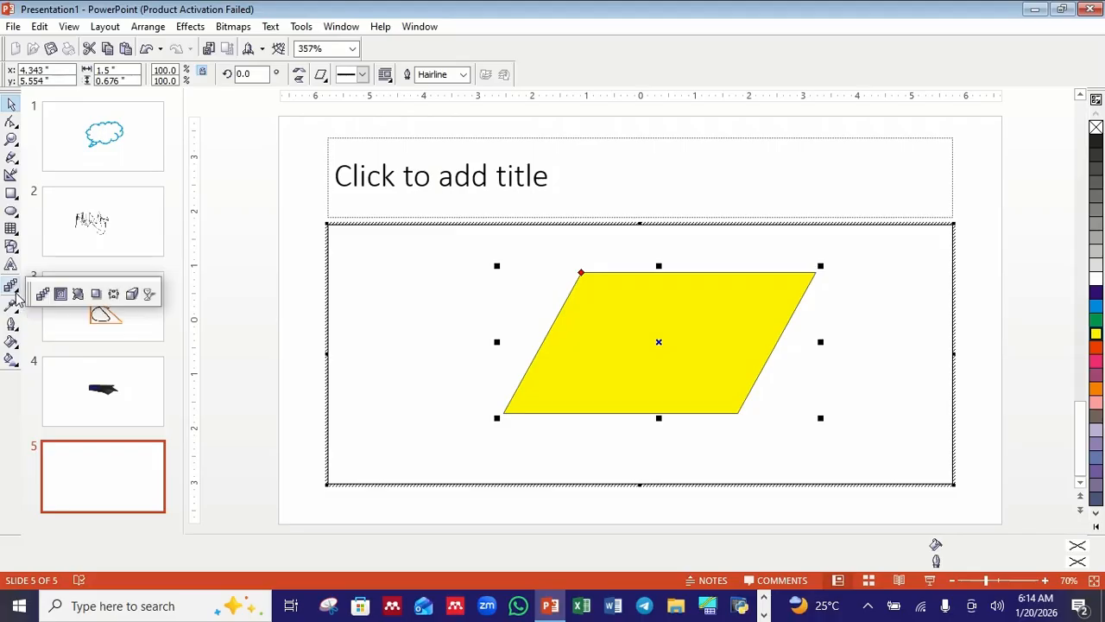
left_click(78, 295)
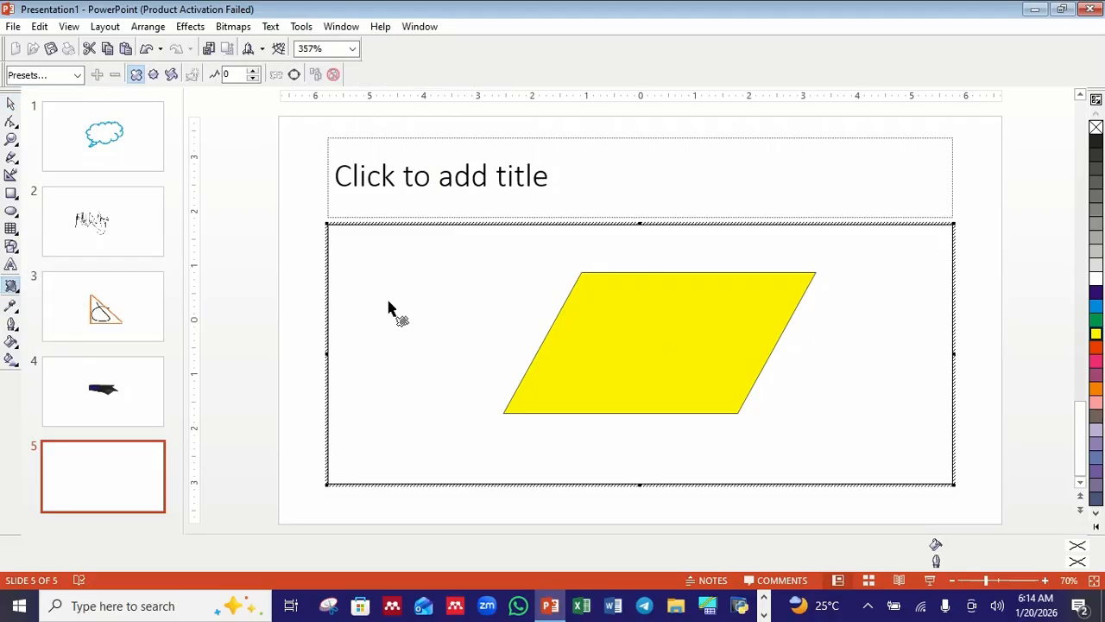
left_click_drag(586, 281, 764, 446)
key("space")
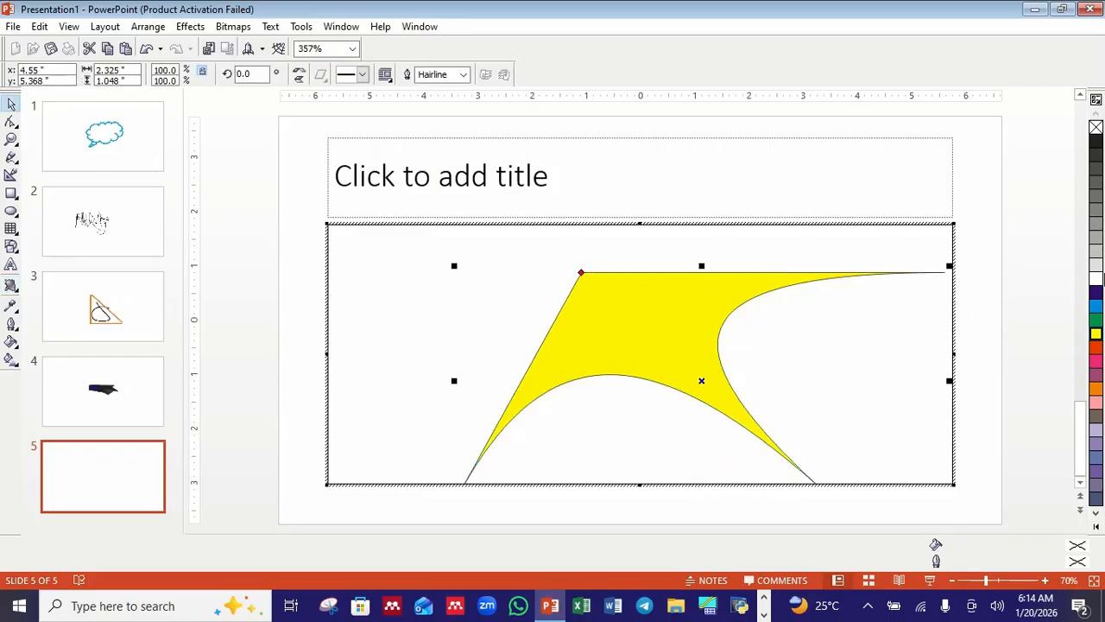
Fill the distorted shape dark blue, deselect it and leave the embedded drawing editor.
left_click(1096, 294)
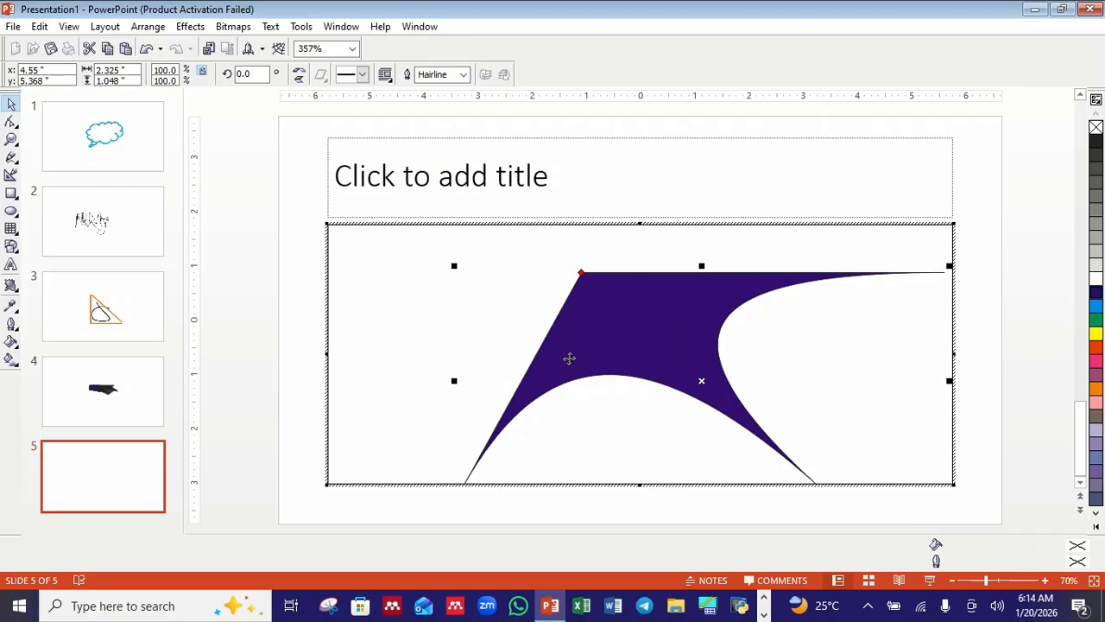
left_click(477, 321)
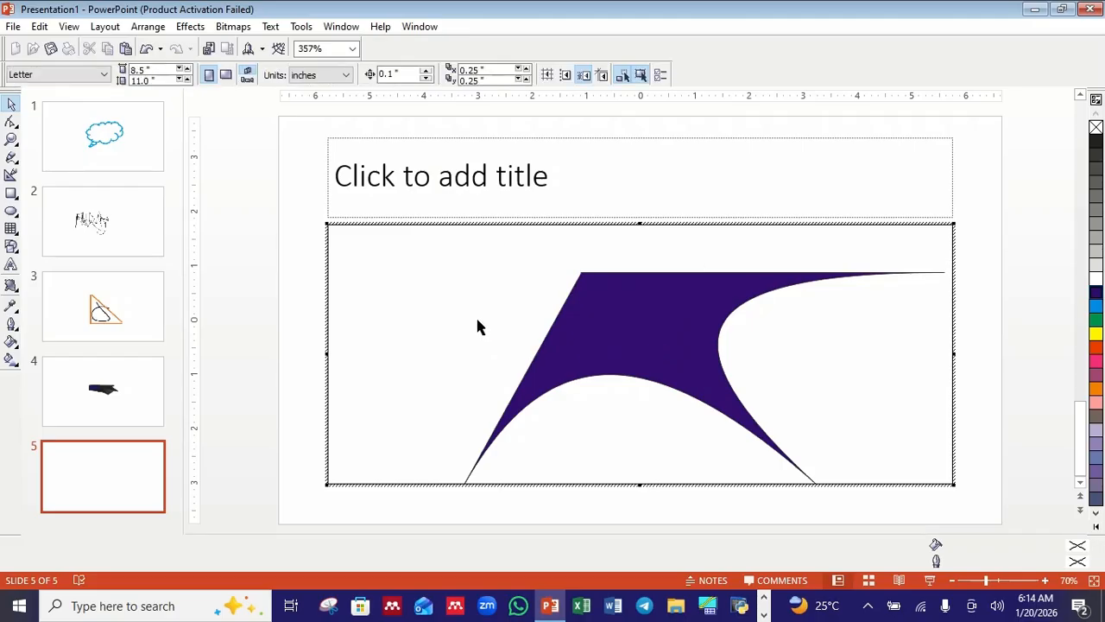
left_click(286, 197)
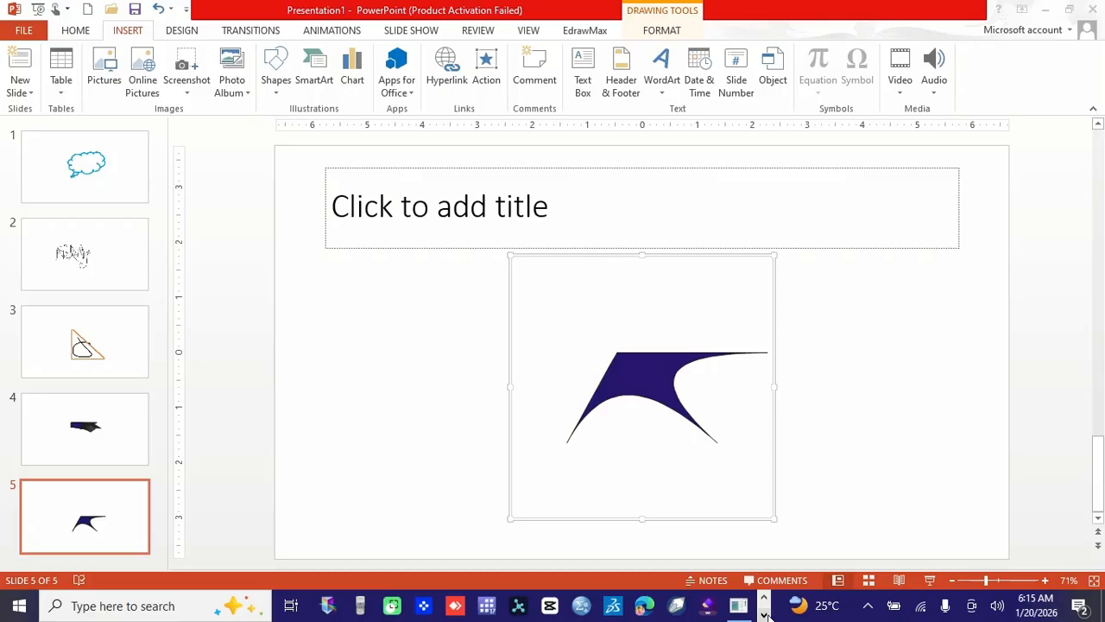
left_click(764, 613)
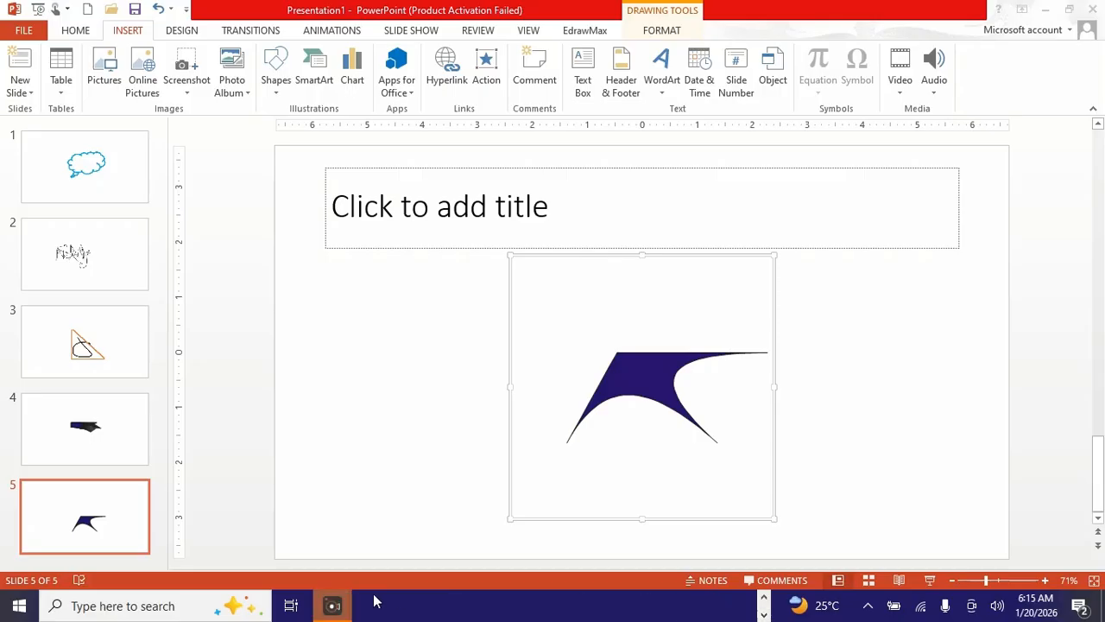
Insert another new CorelDRAW 12.0 Graphic object on slide 5.
mouse_move(336, 606)
left_click(774, 77)
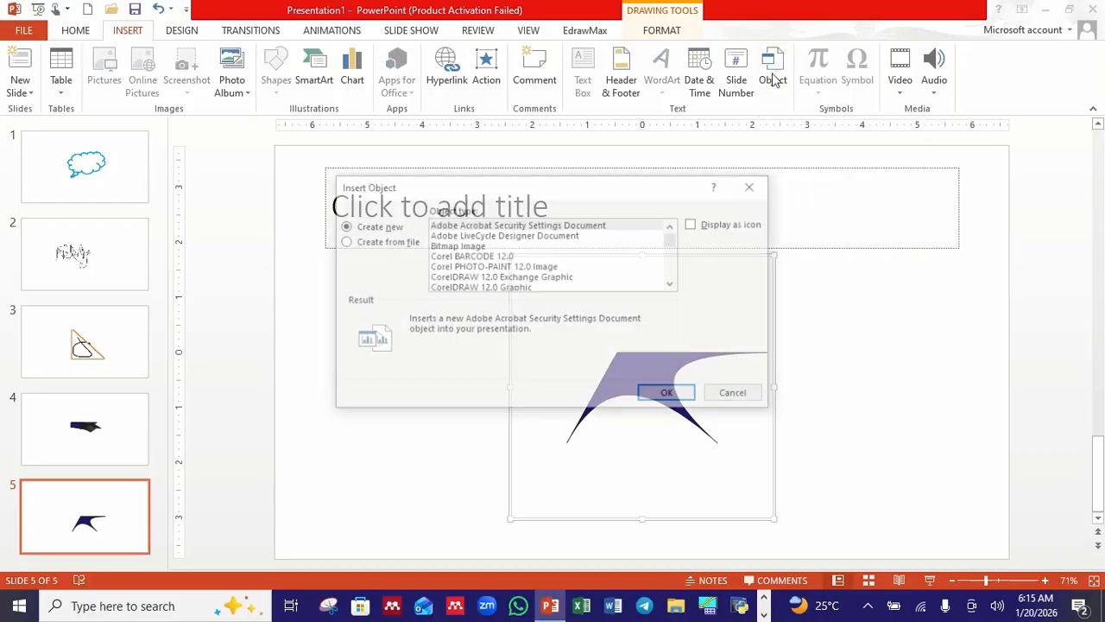
left_click(480, 289)
left_click(667, 394)
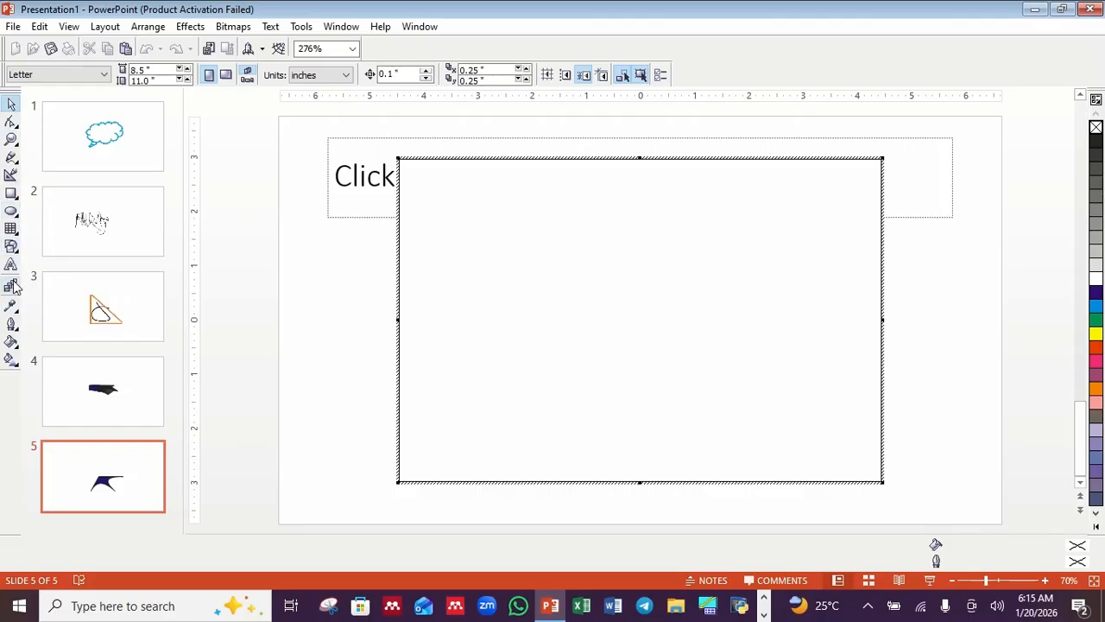
Set the default artistic text size to 36 for the Text tool in the embedded drawing.
left_click(11, 264)
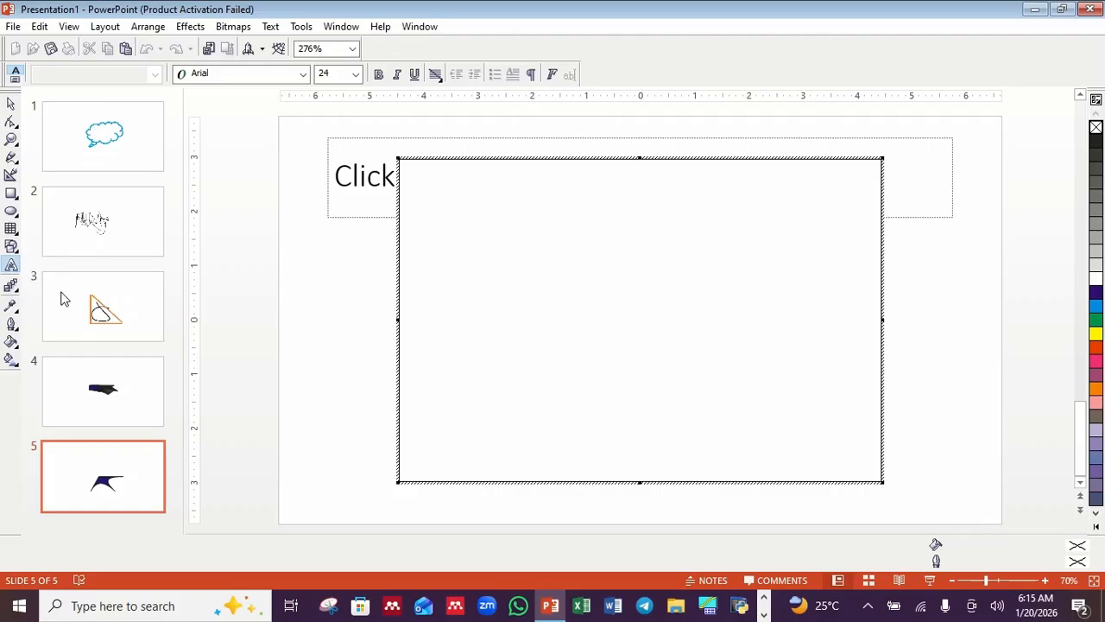
left_click(355, 76)
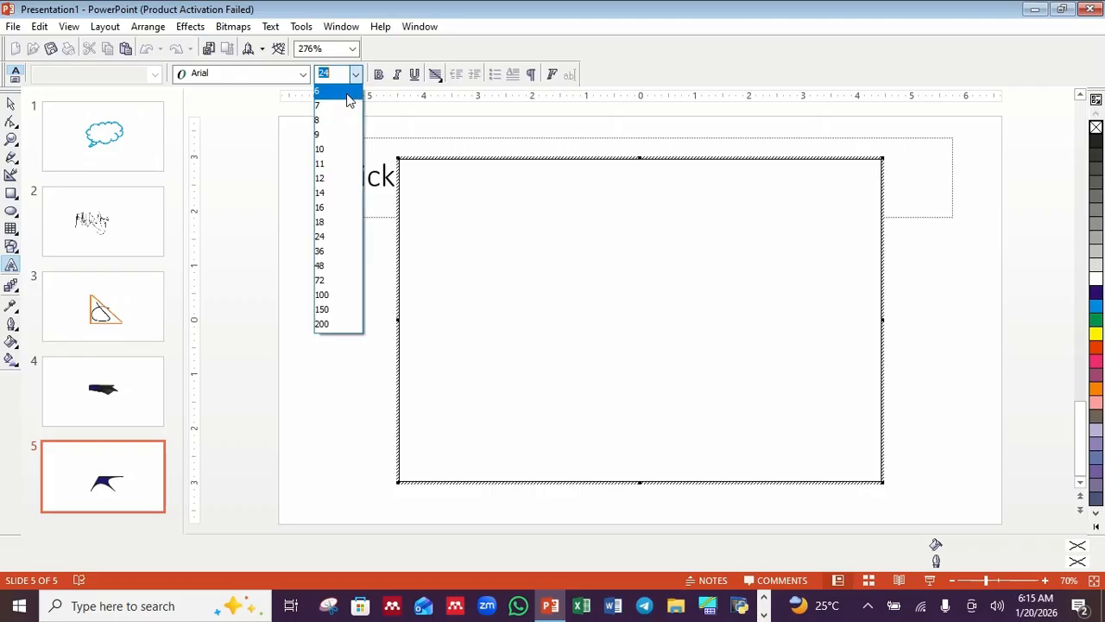
left_click(321, 252)
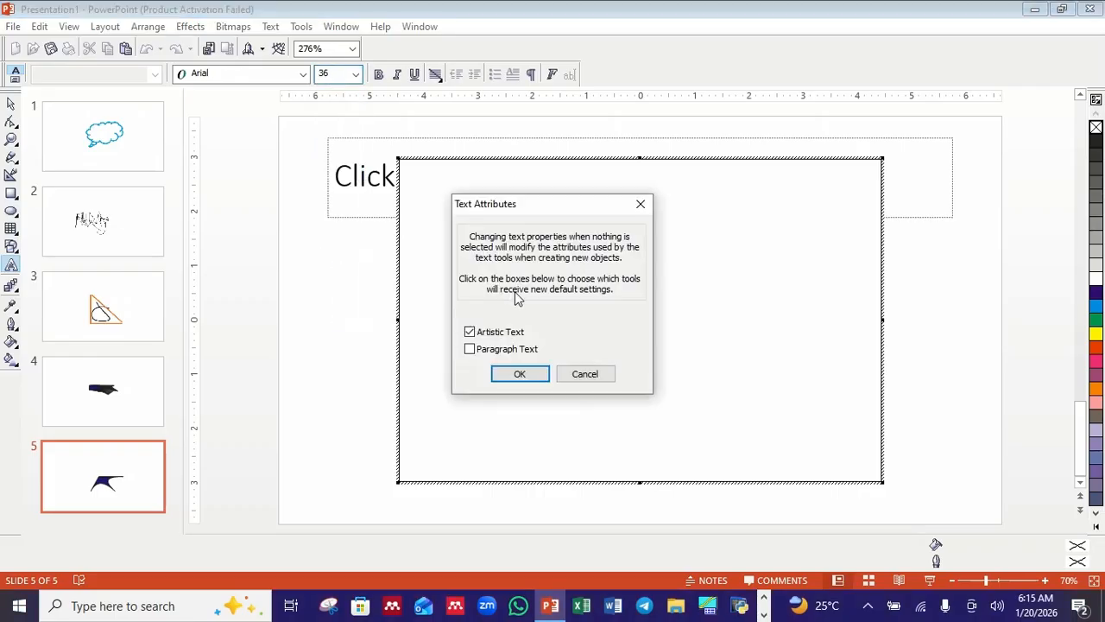
left_click(520, 375)
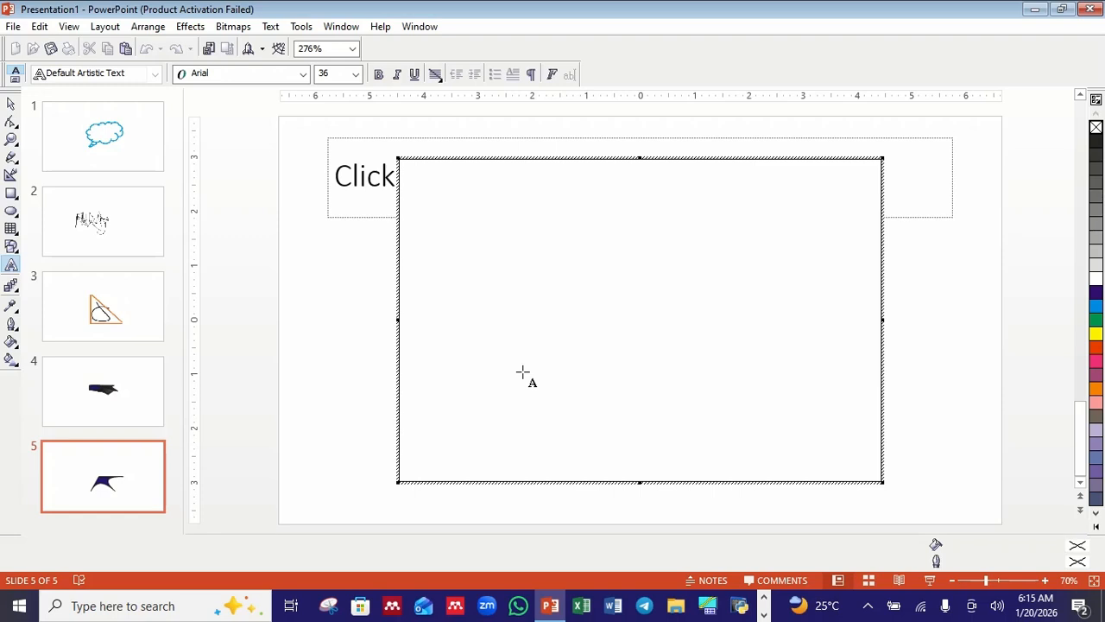
Write the artistic text "education" in the upper part of the embedded drawing.
key("d")
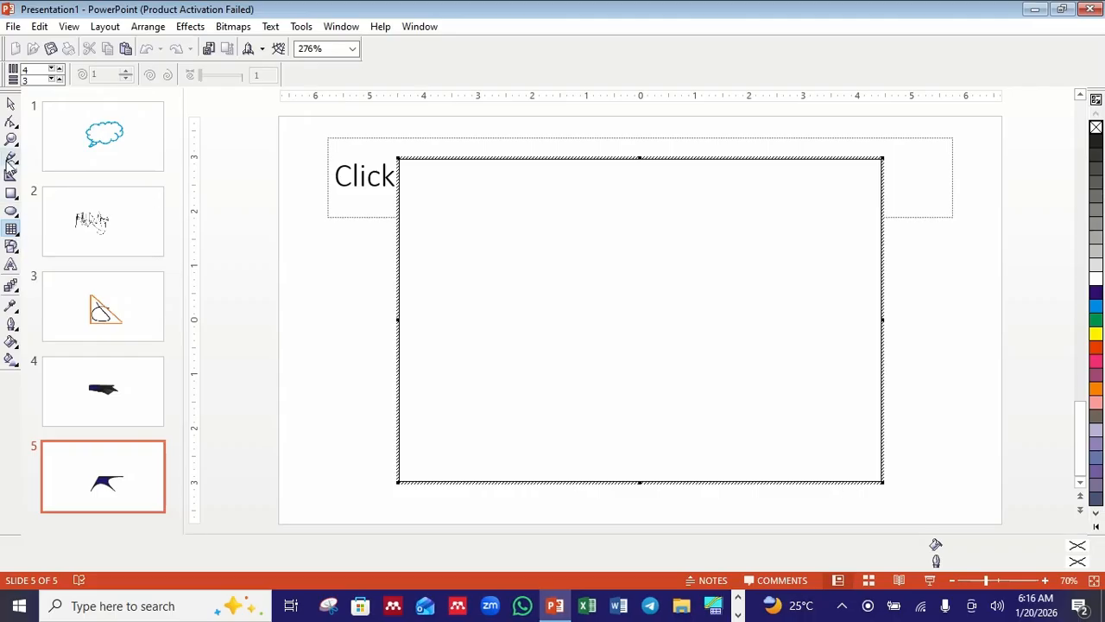
left_click(11, 265)
left_click(547, 290)
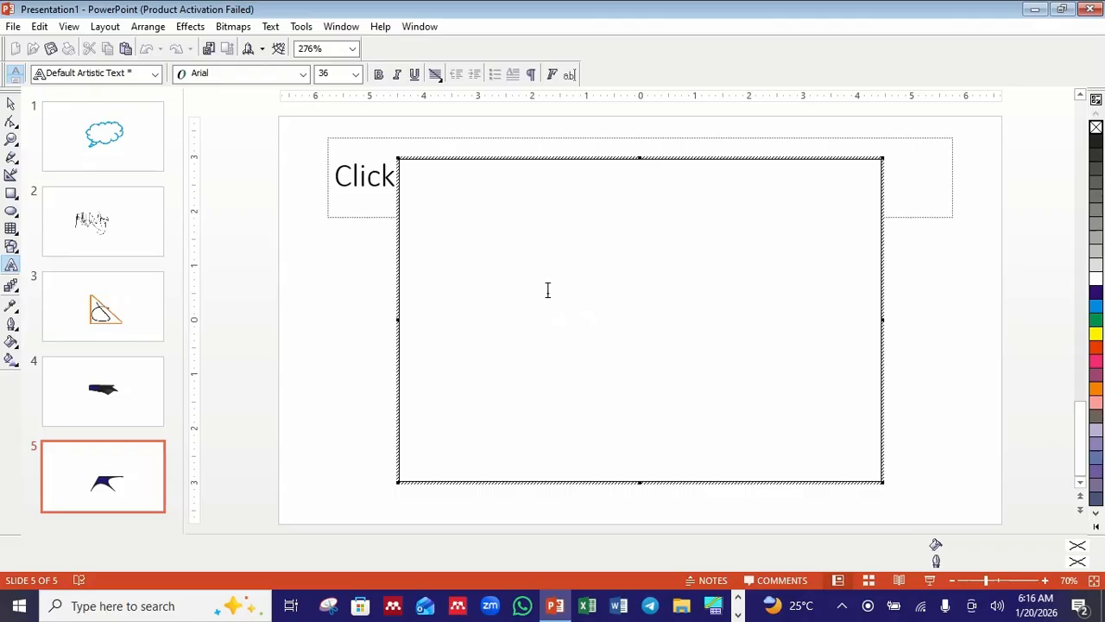
type("ed")
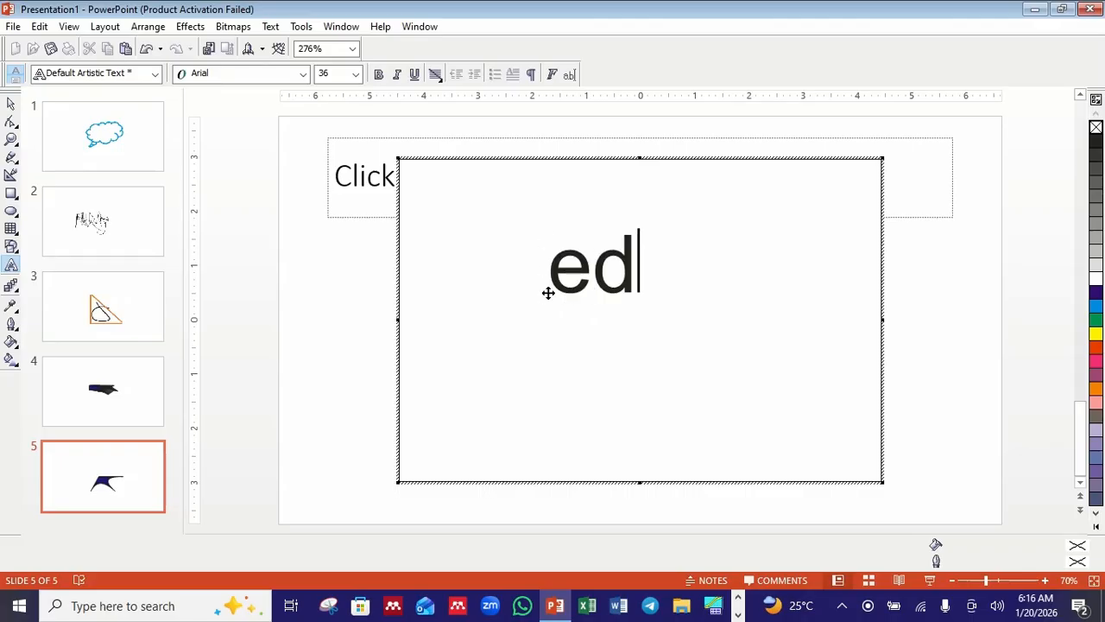
type("ucation")
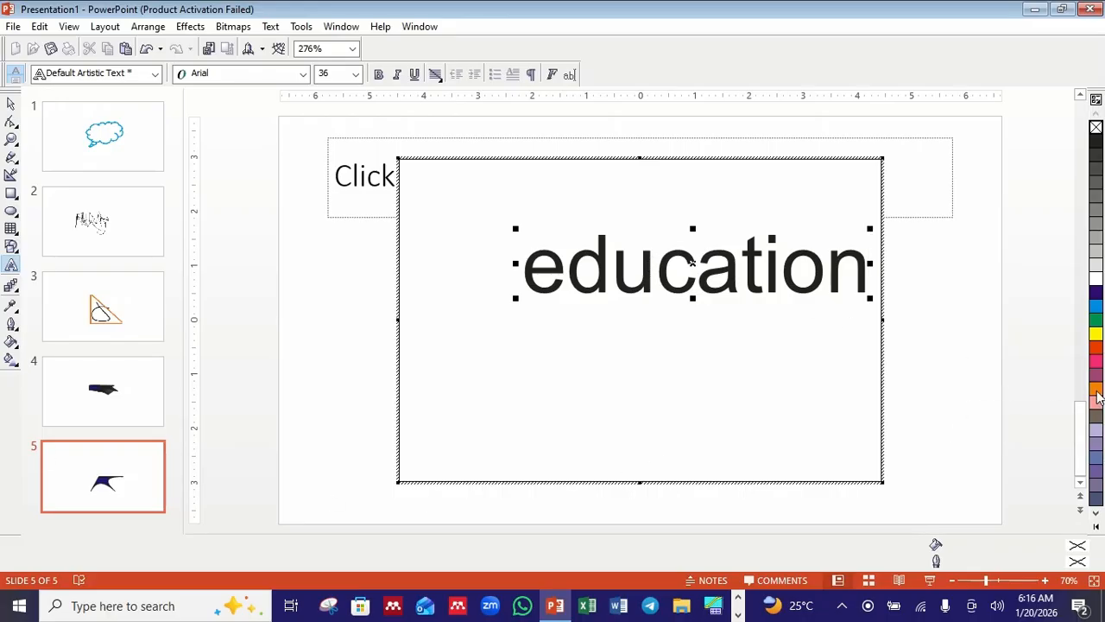
Try to color the text yellow and capitalize its first letter so it reads "Education".
left_click(1096, 335)
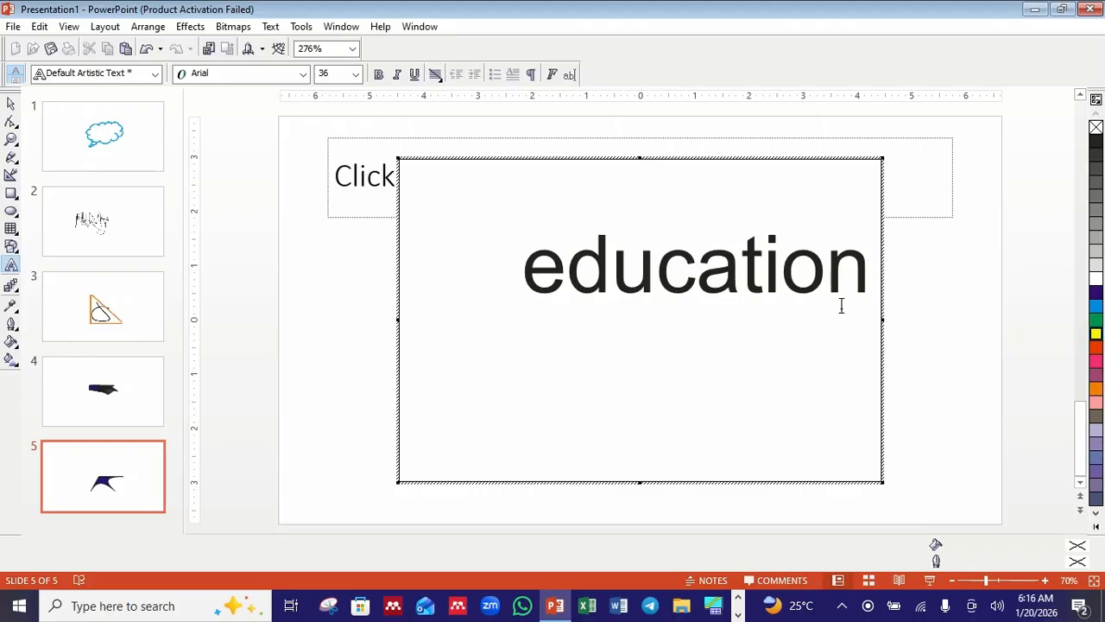
left_click_drag(870, 259, 449, 313)
left_click(518, 268)
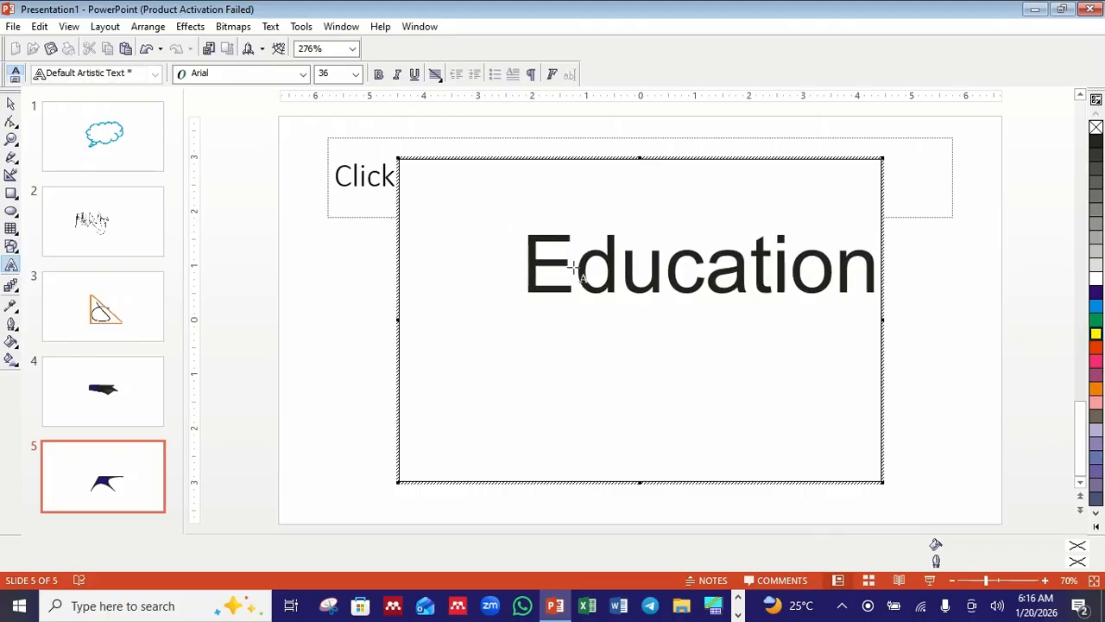
Color the entire word "Education" red.
left_click_drag(879, 259, 520, 264)
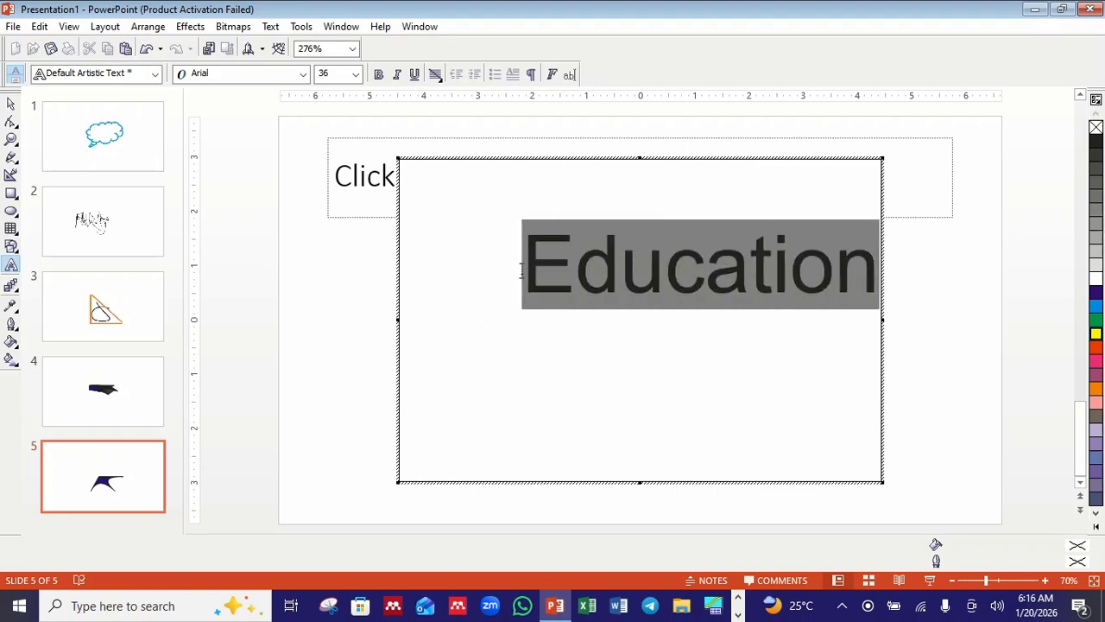
left_click(1097, 346)
left_click(567, 371)
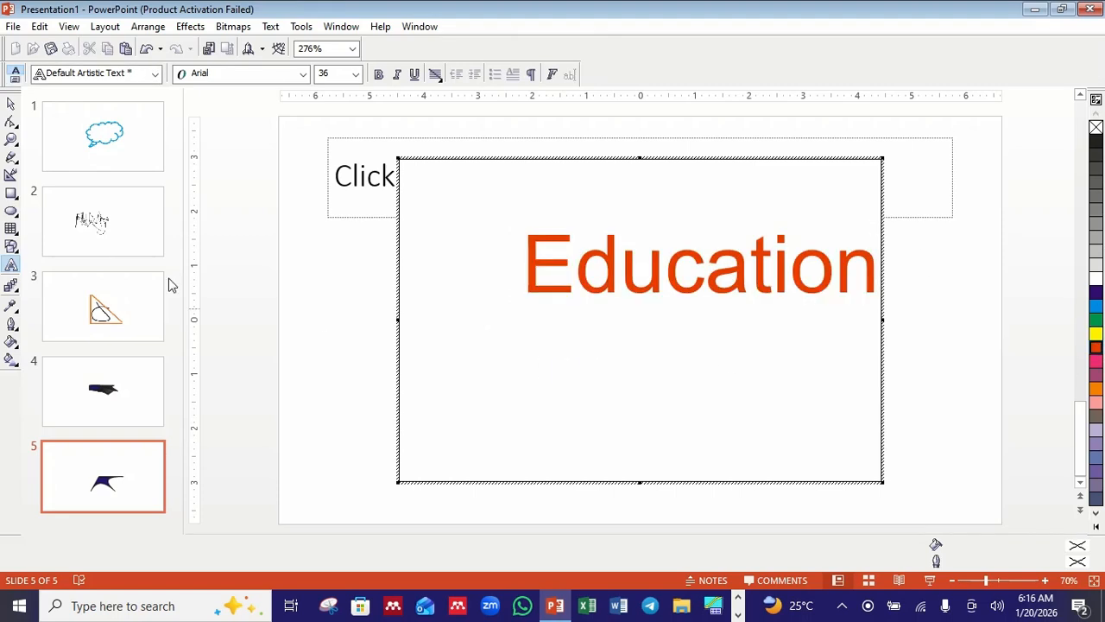
Apply an Interactive Envelope to the "Education" text and pull its upper middle node down toward the letter d.
left_click(12, 287)
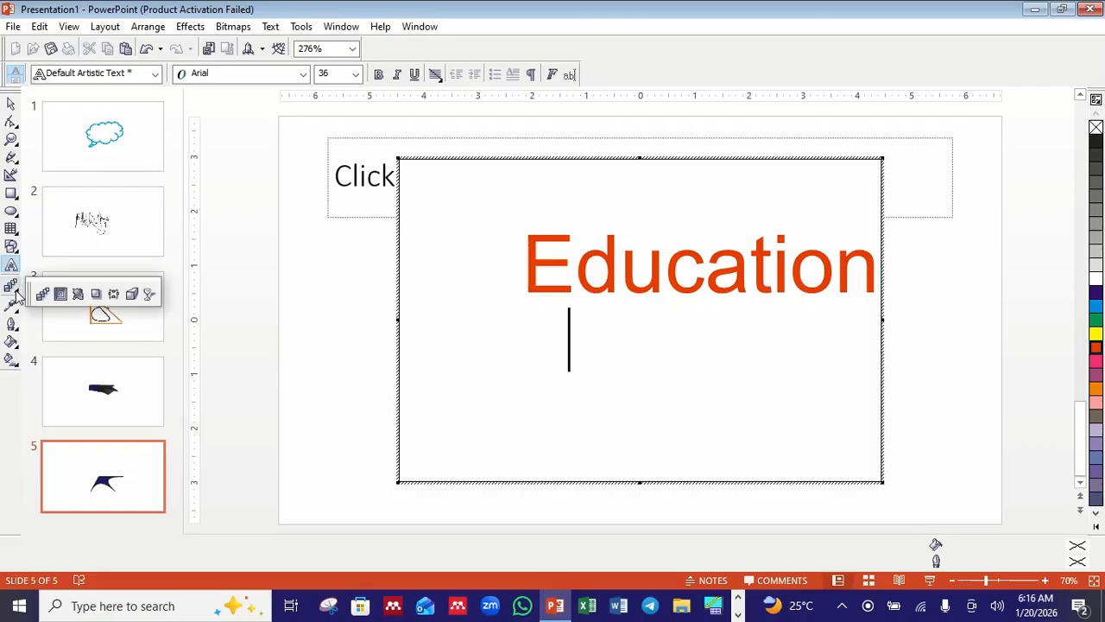
left_click(113, 294)
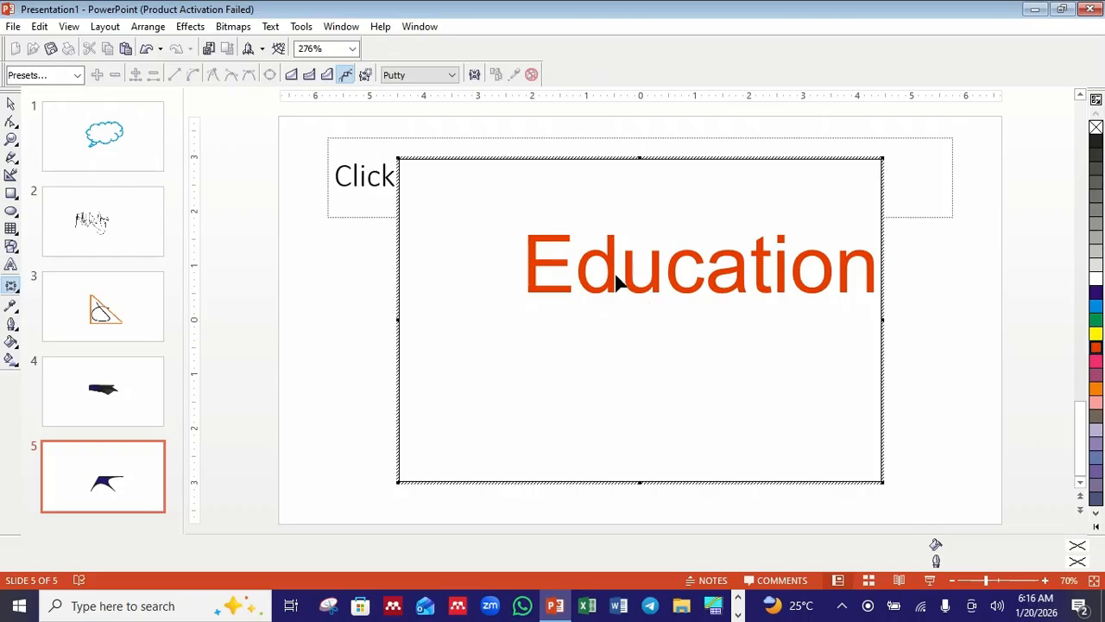
left_click(11, 106)
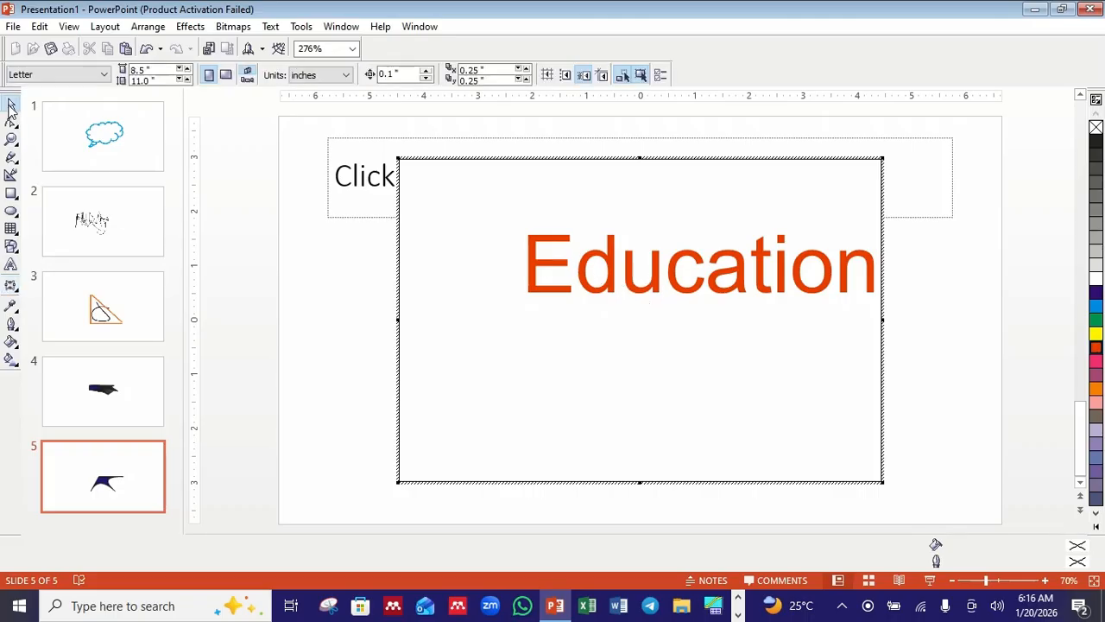
left_click(592, 296)
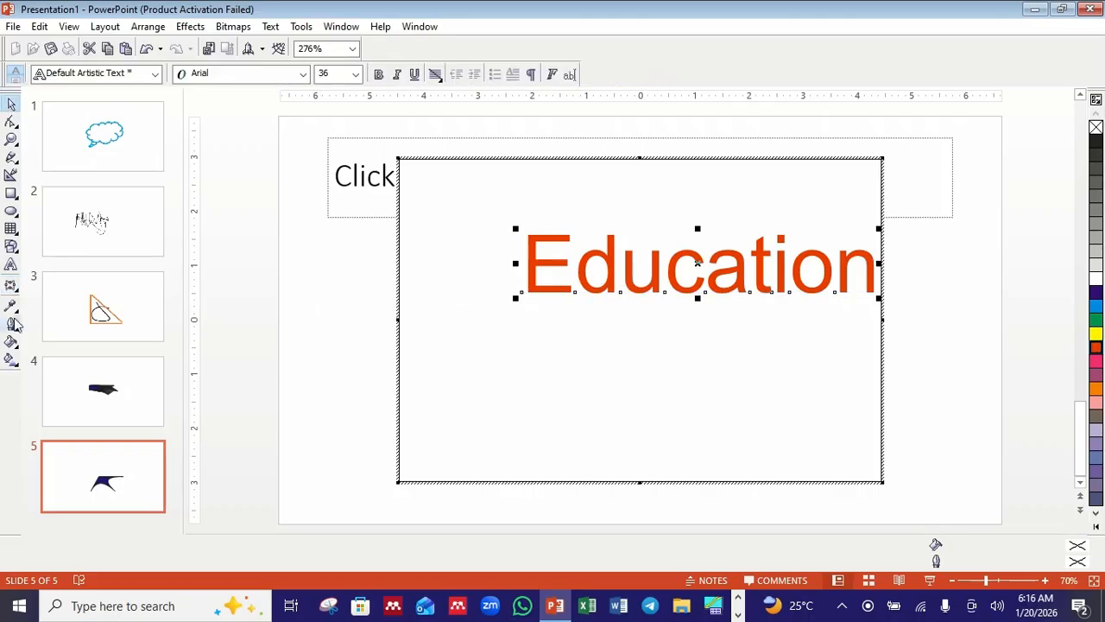
left_click(11, 287)
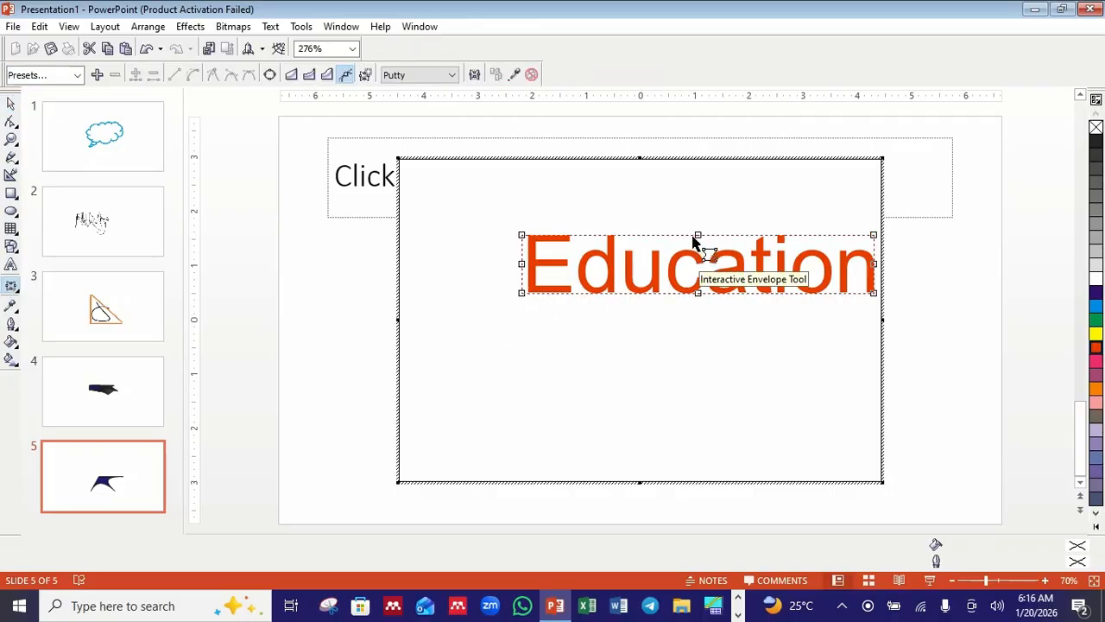
left_click_drag(697, 237, 612, 257)
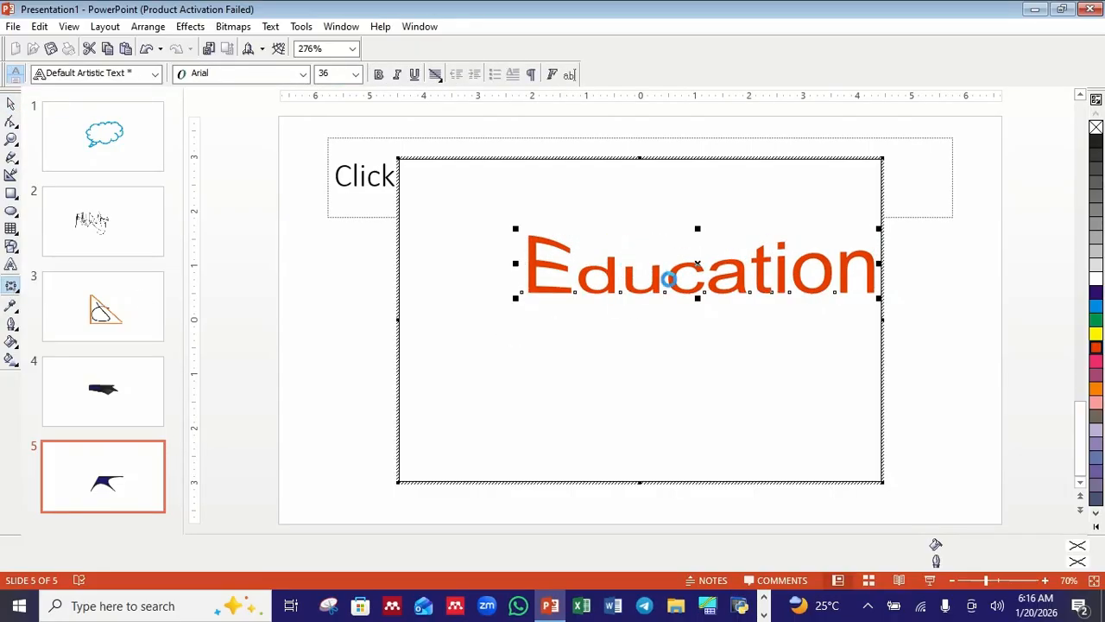
key("space")
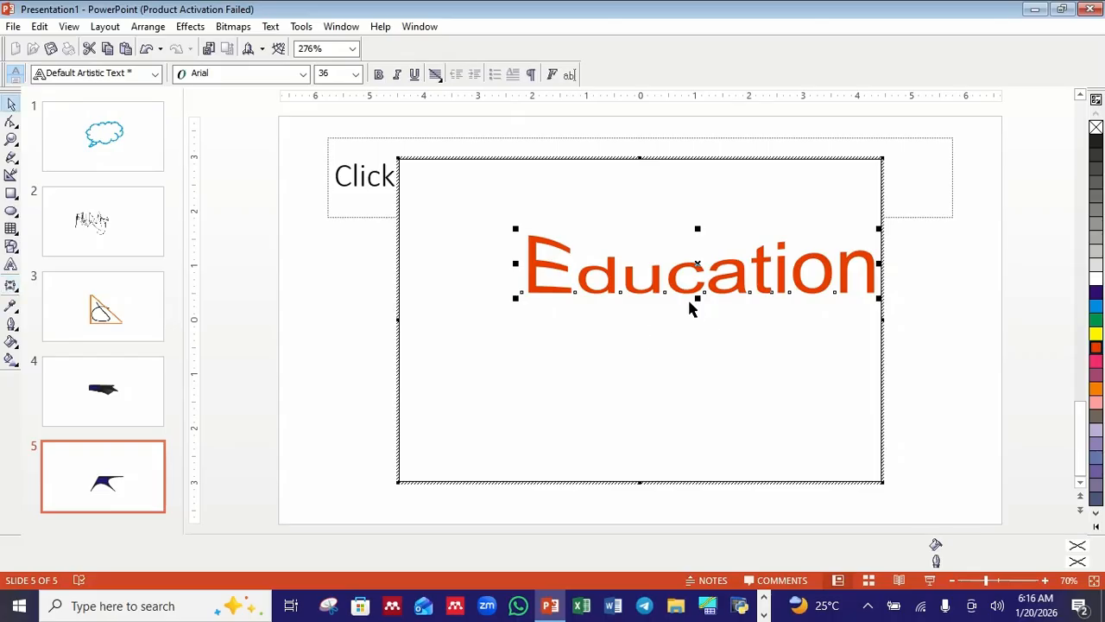
Stretch the enveloped text downward to about twice its height and deselect it.
left_click_drag(698, 299, 686, 371)
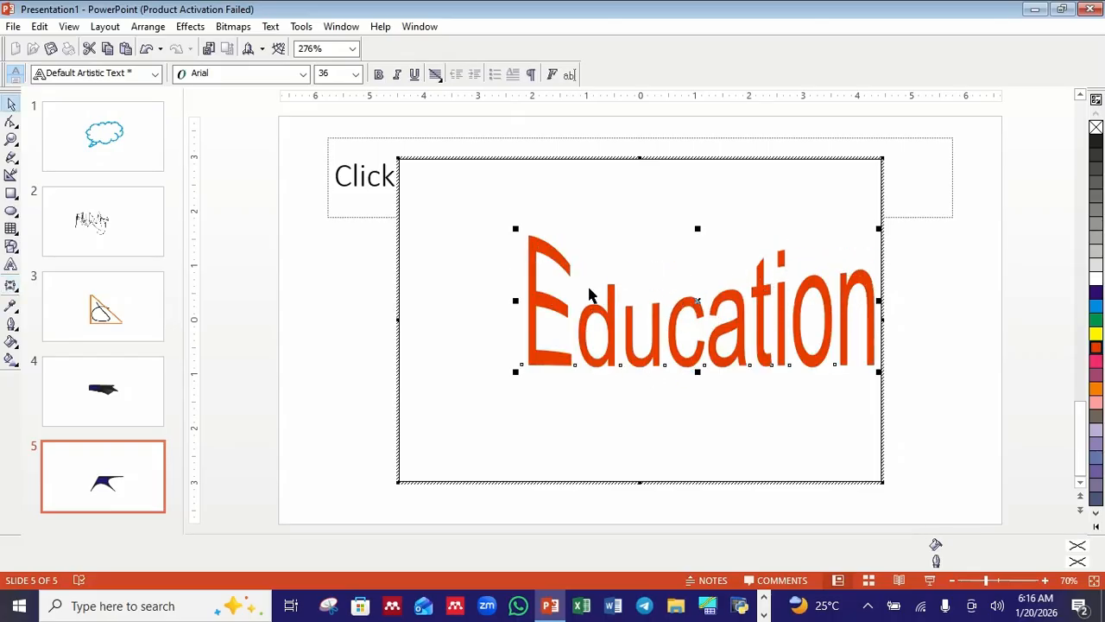
left_click(651, 219)
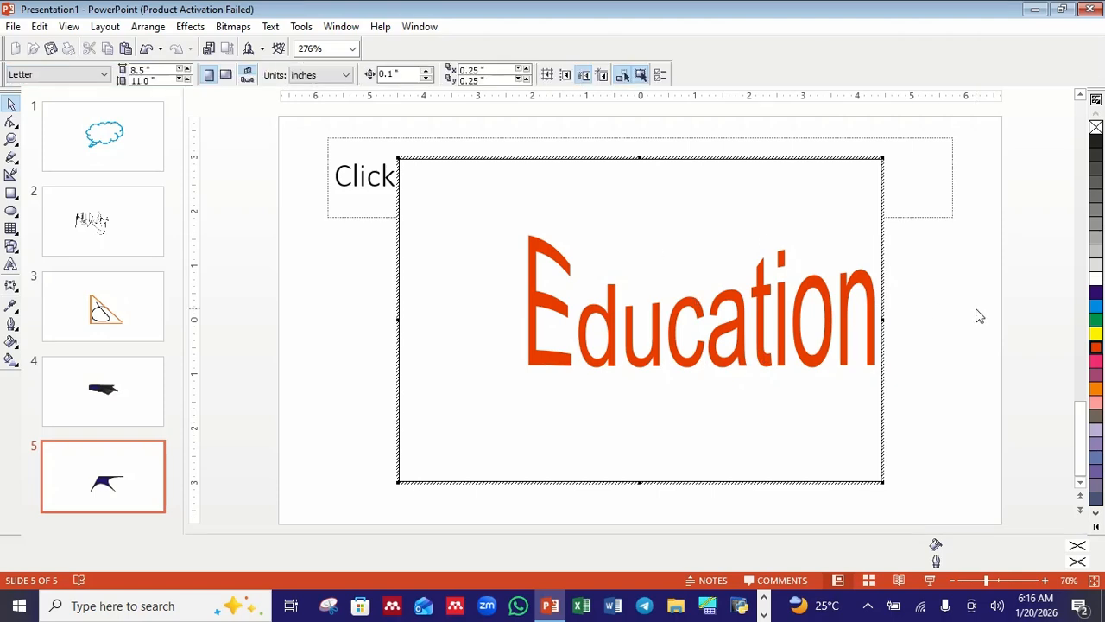
Leave the embedded drawing editor and move the "Education" object above the dark blue shape on slide 5.
left_click(952, 308)
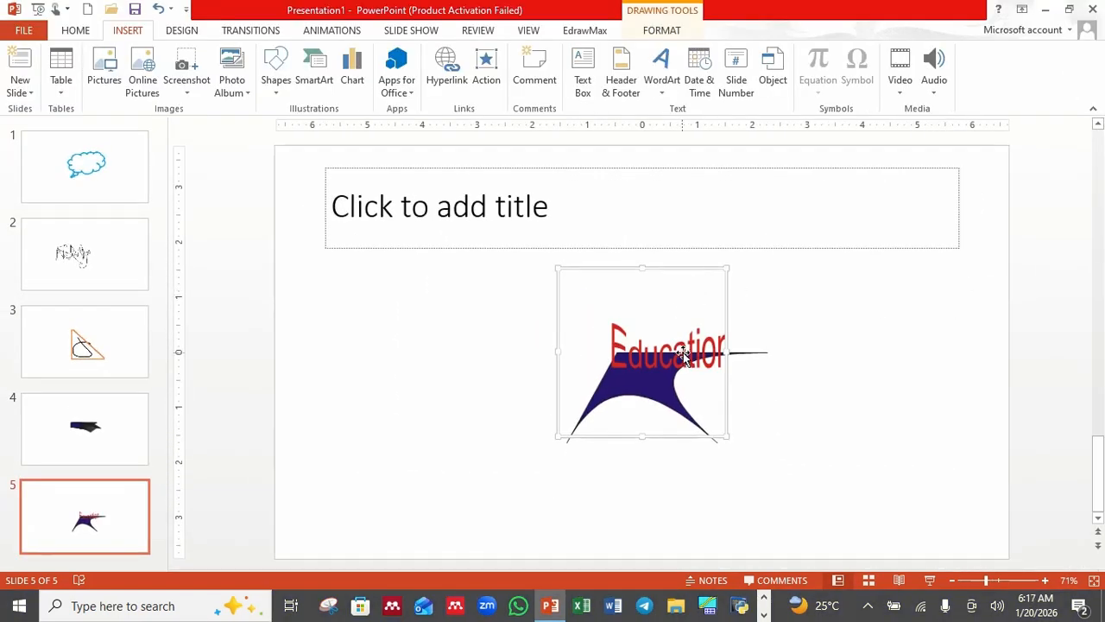
left_click_drag(685, 355, 717, 315)
left_click(781, 308)
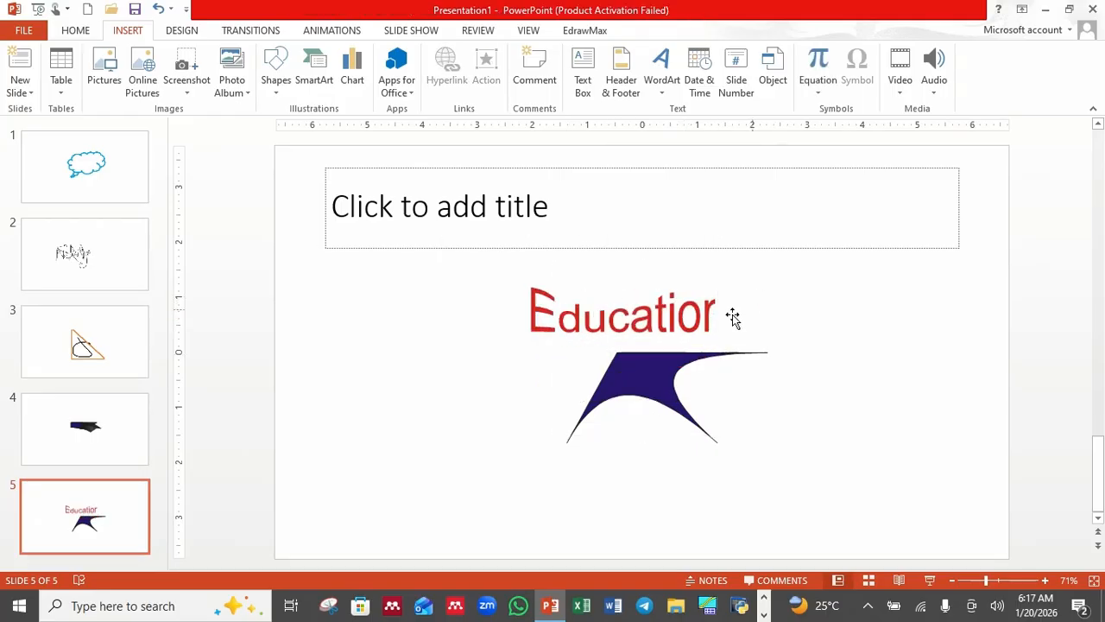